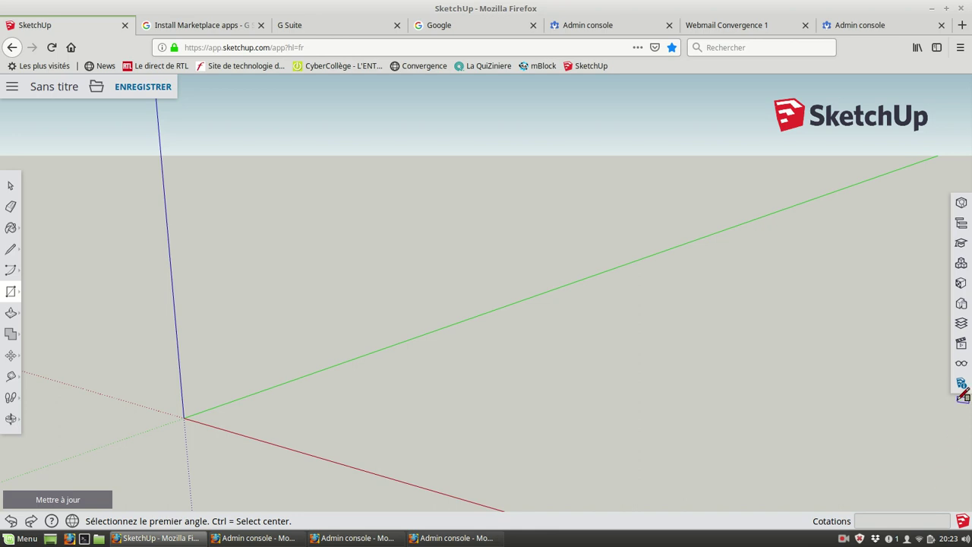
- Check the model units, then draw a 4 by 35 cm rectangle from the origin
{"action": "left_click", "coordinate": [961, 386]}
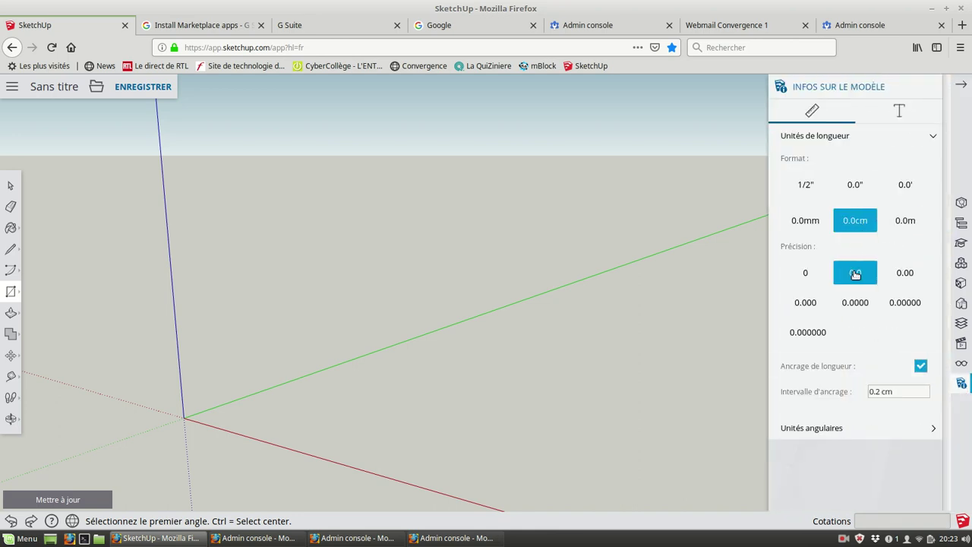
{"action": "left_click", "coordinate": [961, 88]}
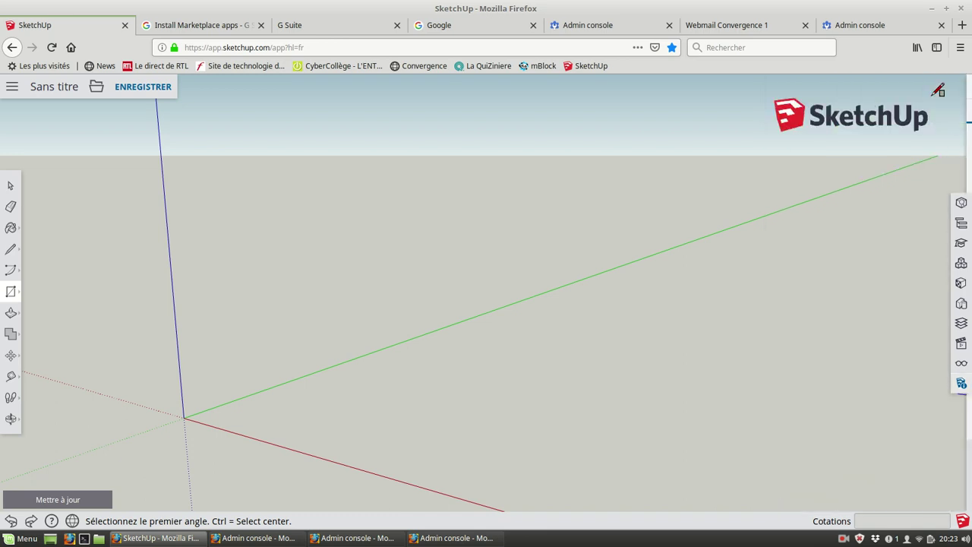
{"action": "left_click", "coordinate": [17, 295]}
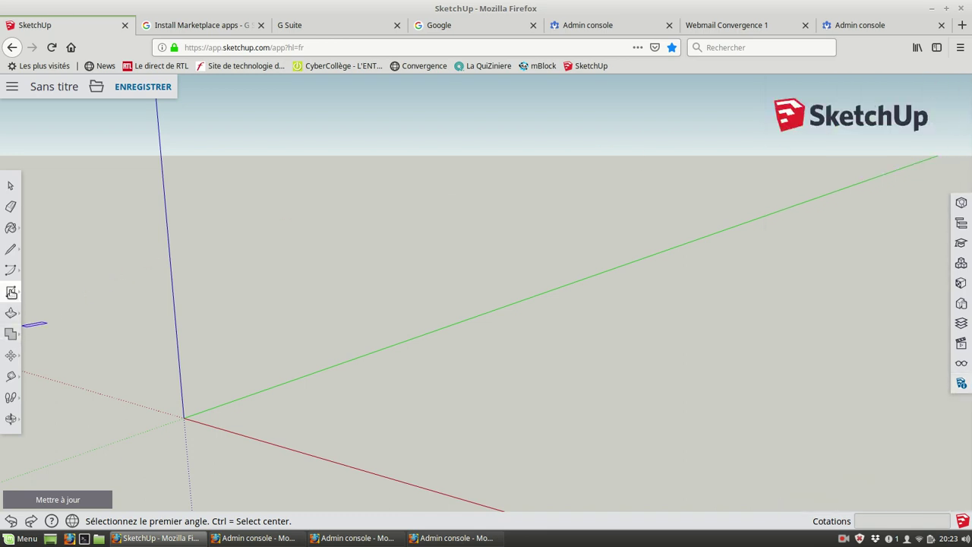
{"action": "left_click", "coordinate": [183, 418]}
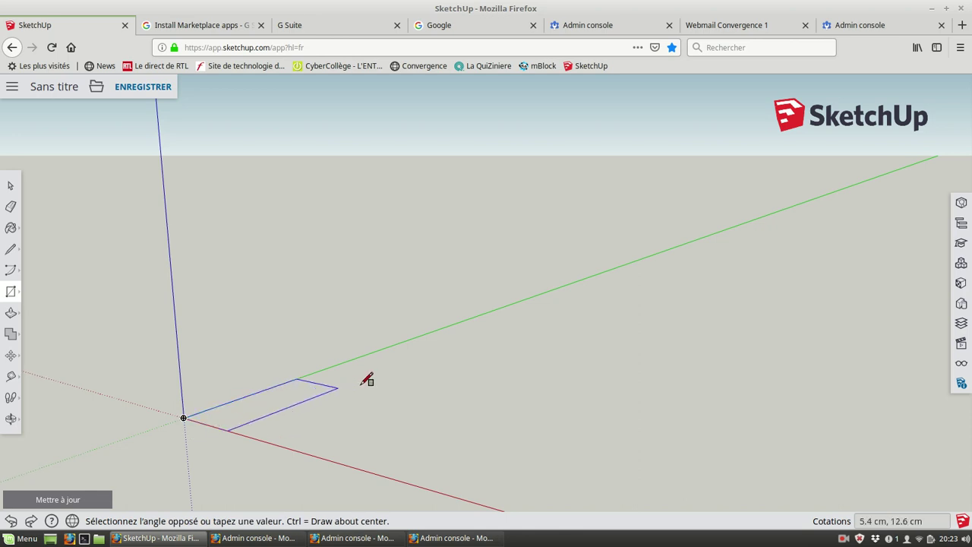
{"action": "left_click", "coordinate": [430, 351]}
{"action": "type", "text": "4,35"}
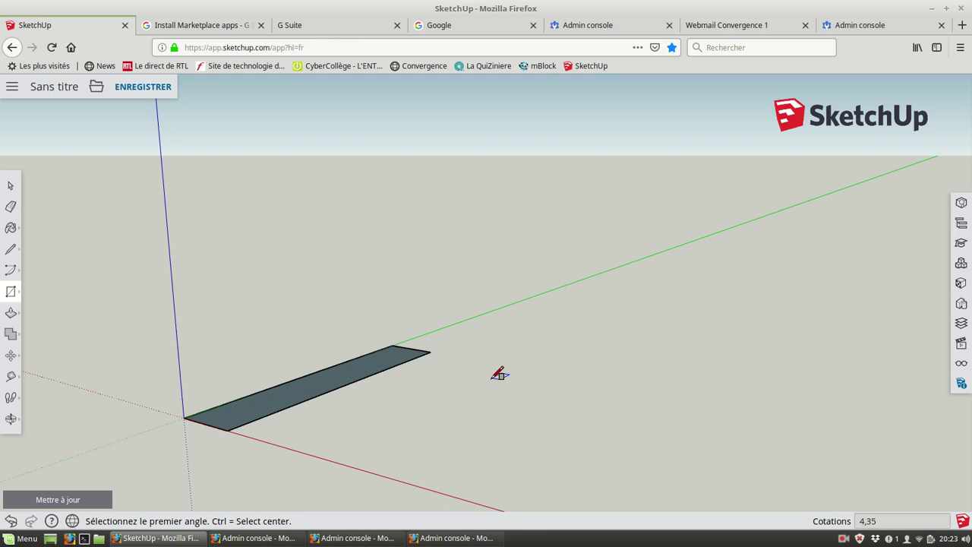
{"action": "key", "text": "Return"}
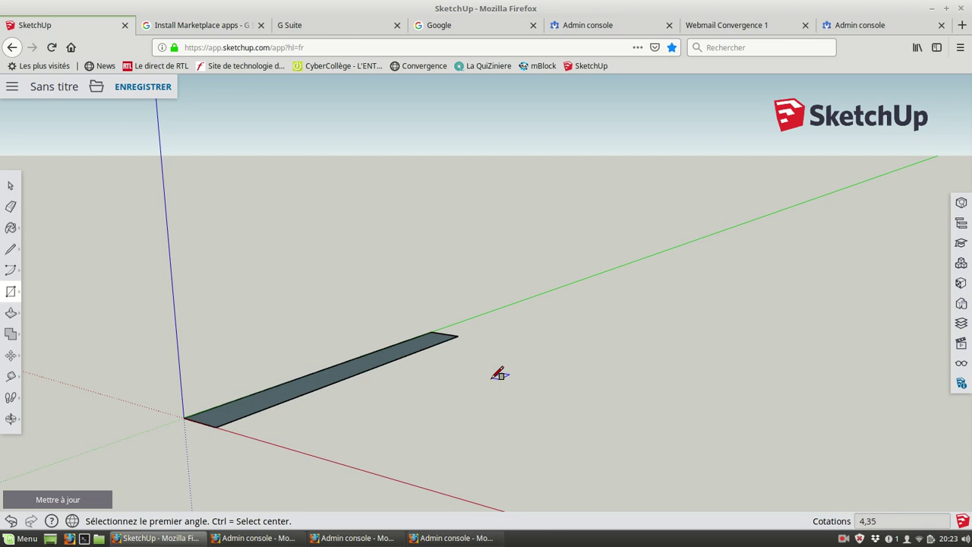
- Push/Pull the 4 by 35 rectangle up 50 cm into a standing slab
{"action": "left_click", "coordinate": [10, 313]}
{"action": "left_click", "coordinate": [324, 379]}
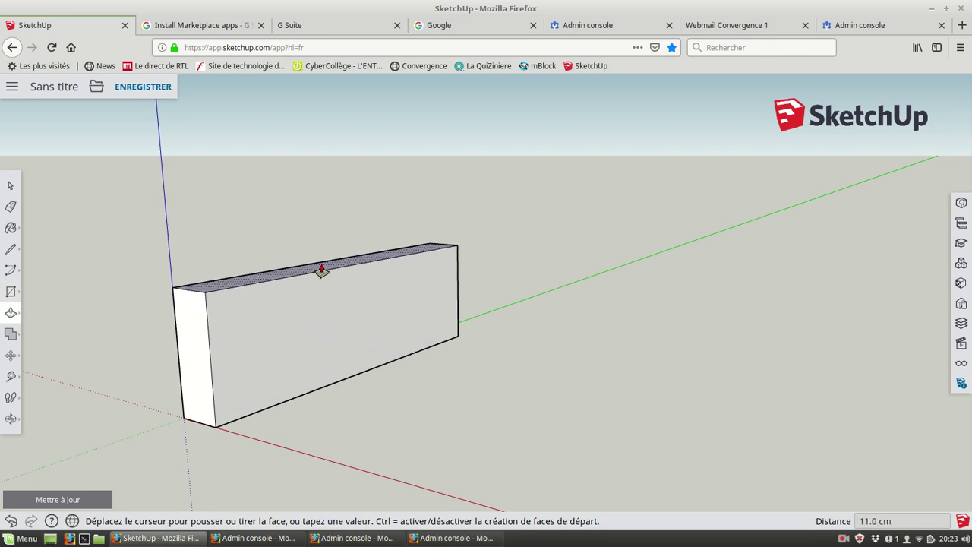
{"action": "type", "text": "50"}
{"action": "key", "text": "Return"}
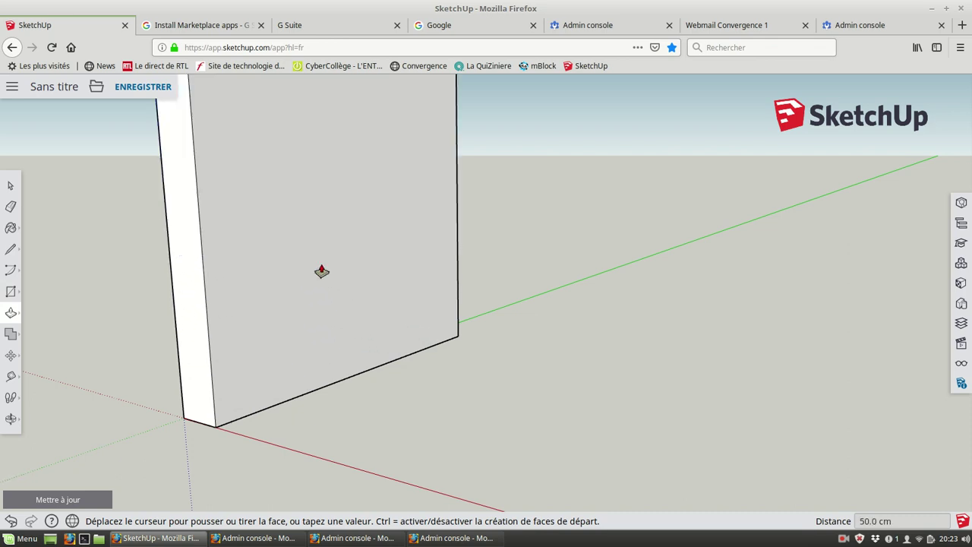
{"action": "scroll", "coordinate": [321, 273], "scroll_direction": "down", "scroll_amount": 2}
{"action": "scroll", "coordinate": [321, 288], "scroll_direction": "down", "scroll_amount": 2}
{"action": "scroll", "coordinate": [327, 299], "scroll_direction": "down", "scroll_amount": 1}
{"action": "scroll", "coordinate": [339, 301], "scroll_direction": "down", "scroll_amount": 2}
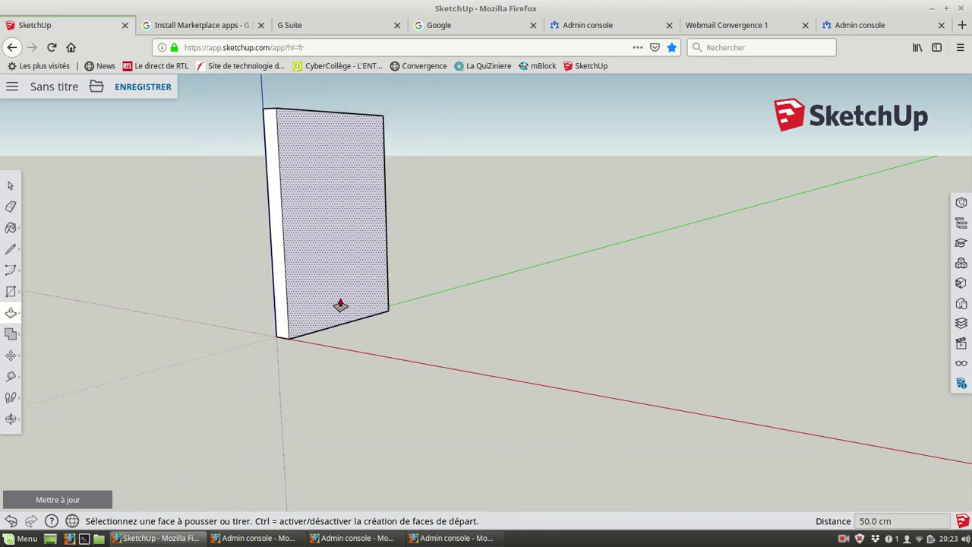
- Place Tape Measure guides 4 cm inside the panel's left, right and bottom edges
{"action": "left_click", "coordinate": [13, 356]}
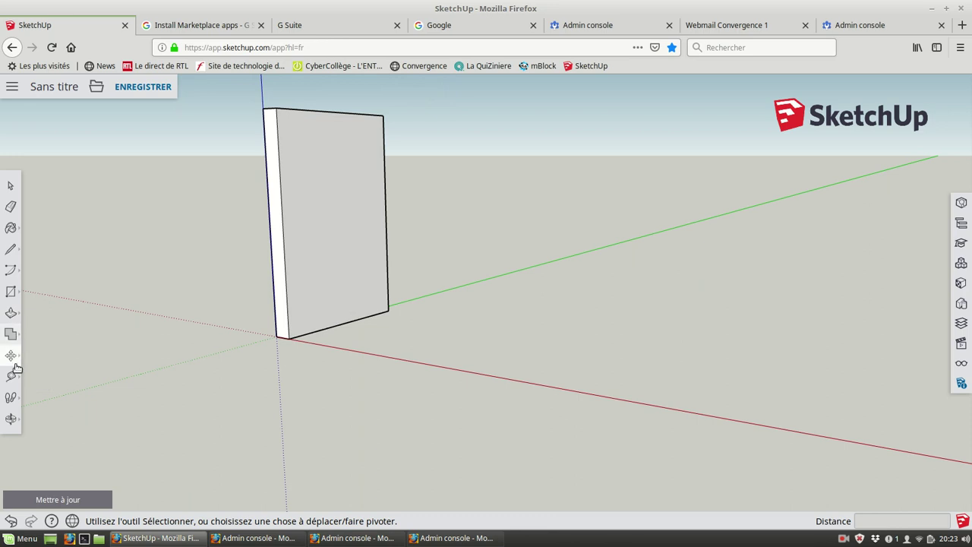
{"action": "left_click", "coordinate": [13, 377]}
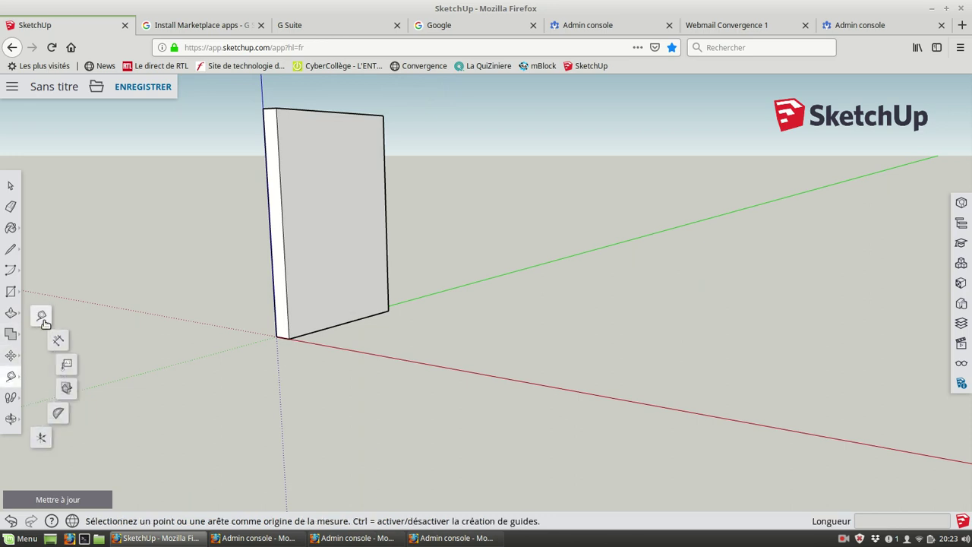
{"action": "left_click", "coordinate": [285, 269]}
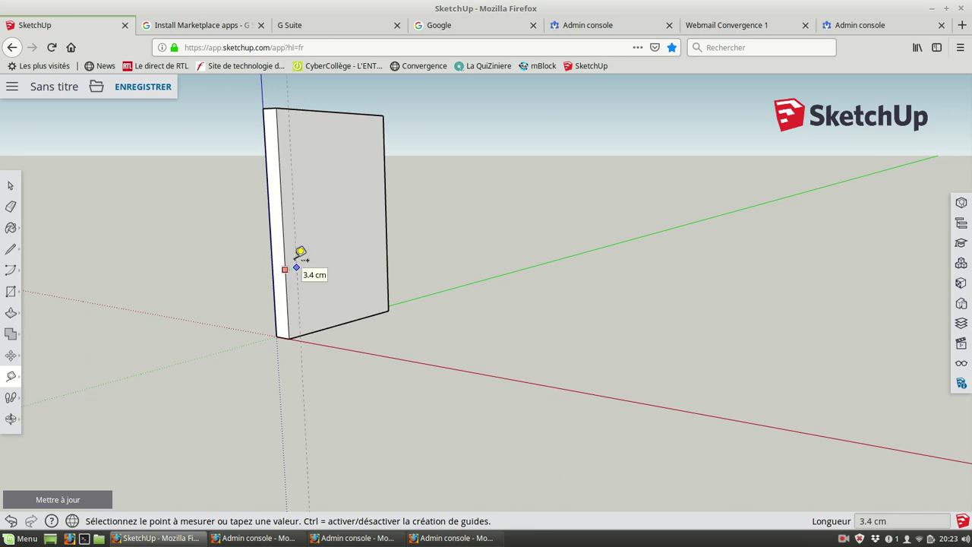
{"action": "left_click", "coordinate": [301, 251]}
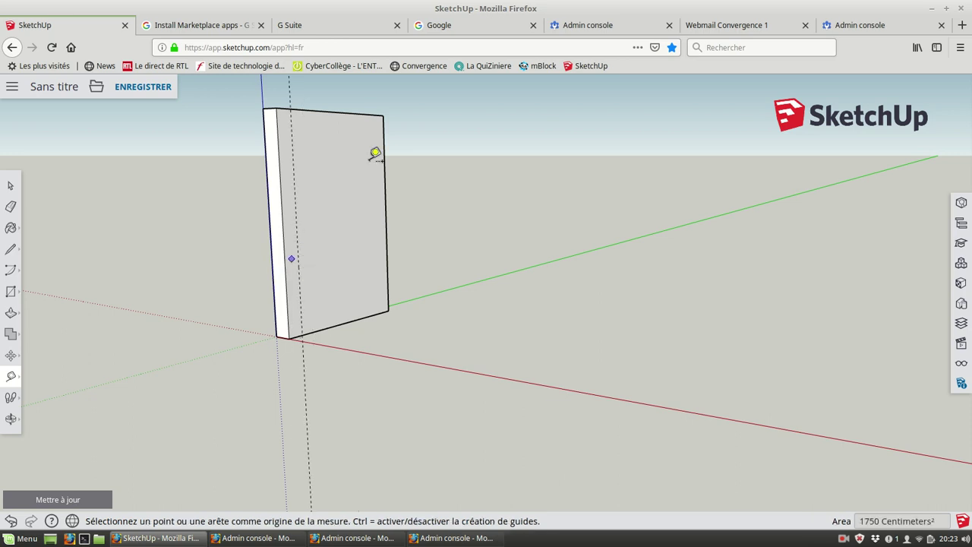
{"action": "left_click", "coordinate": [387, 240]}
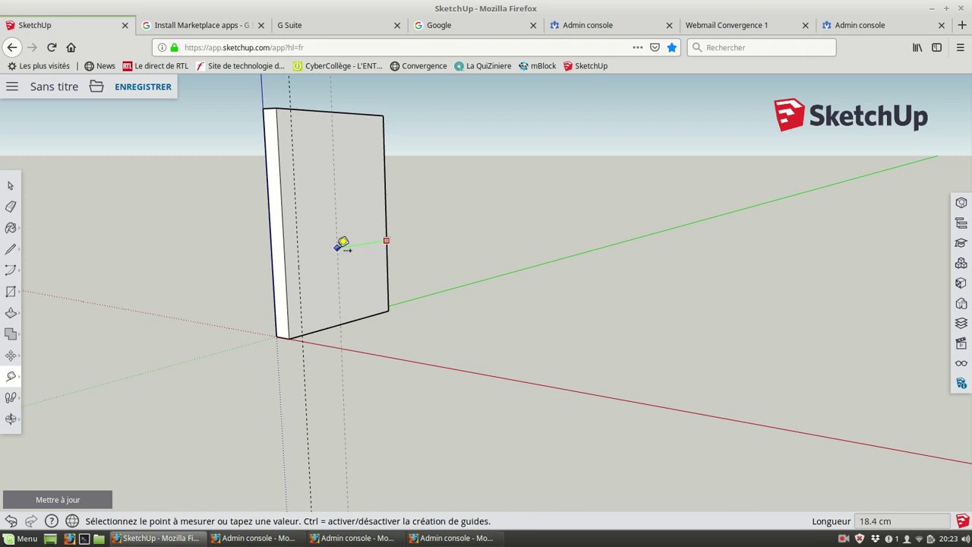
{"action": "key", "text": "Return"}
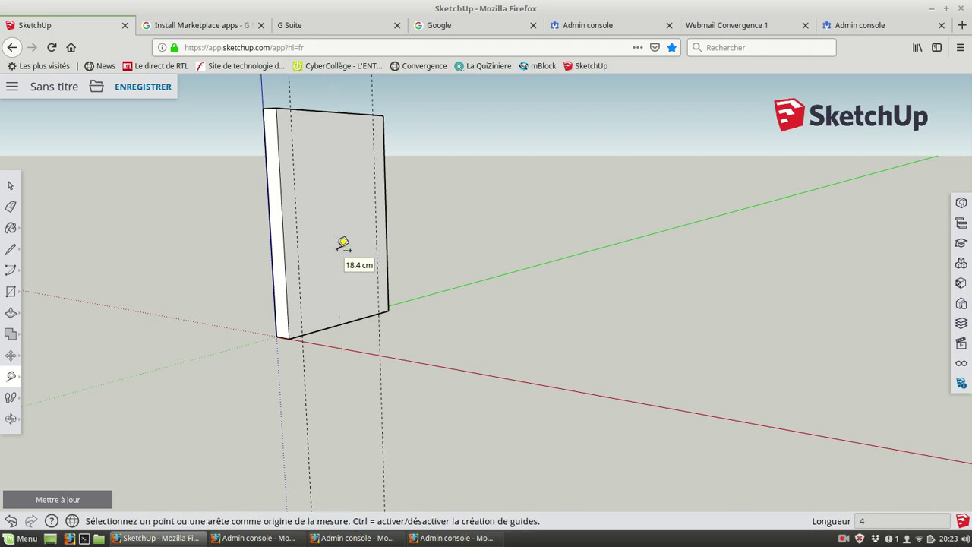
{"action": "left_click", "coordinate": [342, 322]}
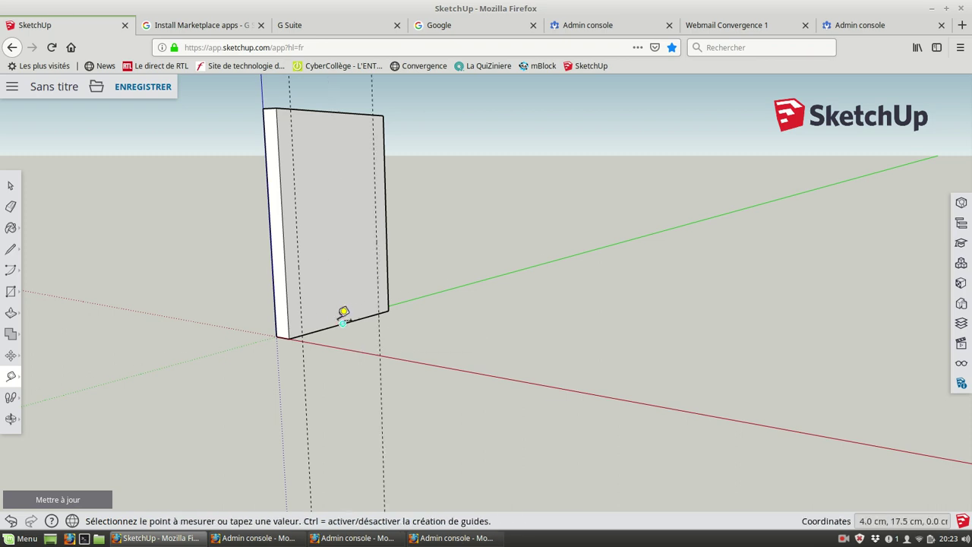
{"action": "type", "text": "4"}
{"action": "key", "text": "Return"}
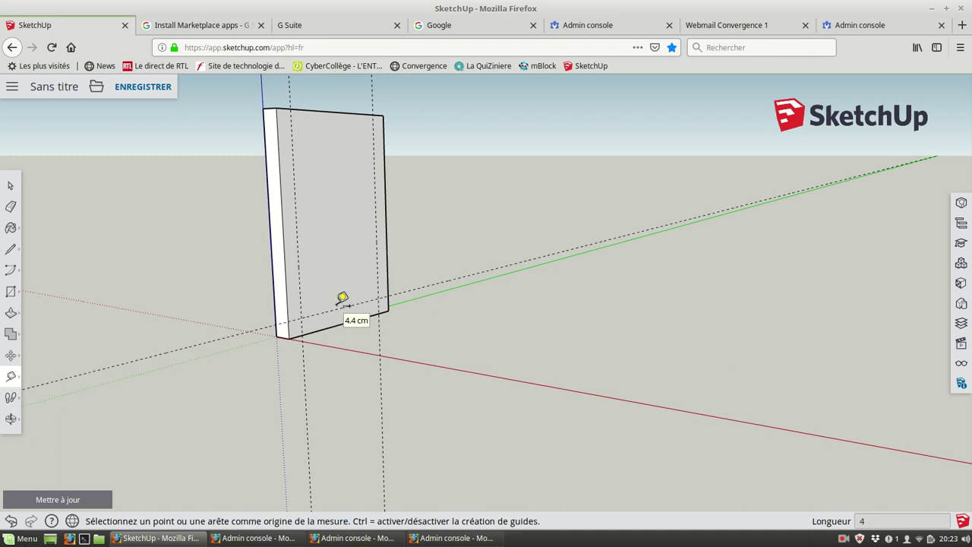
- Draw lines along the left, bottom and right guides from the panel's top edge
{"action": "left_click", "coordinate": [11, 250]}
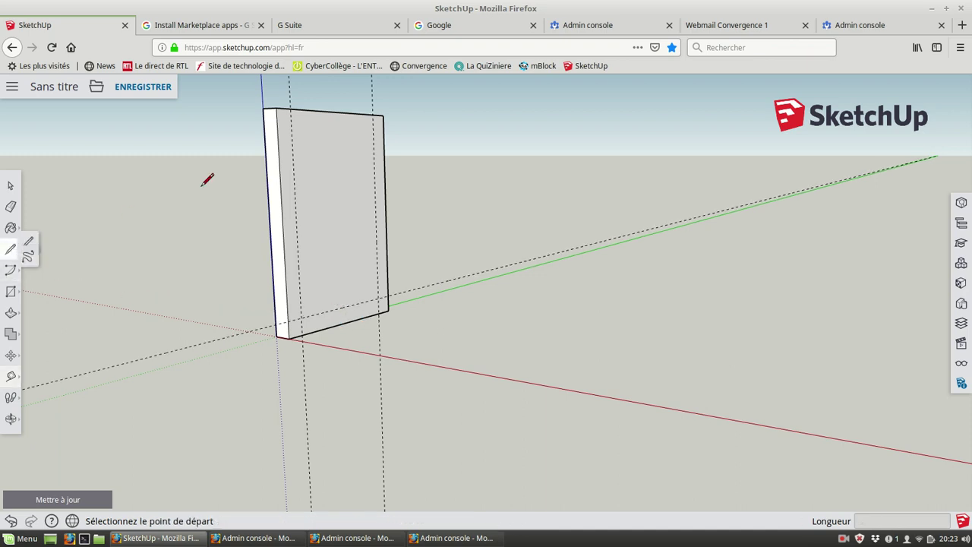
{"action": "left_click", "coordinate": [289, 109]}
{"action": "left_click", "coordinate": [301, 318]}
{"action": "left_click", "coordinate": [378, 298]}
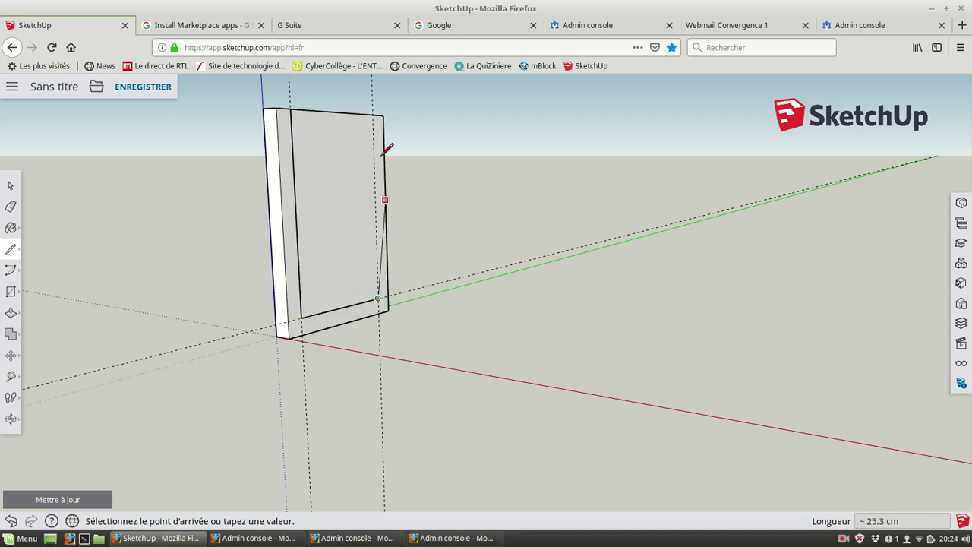
{"action": "left_click", "coordinate": [370, 115]}
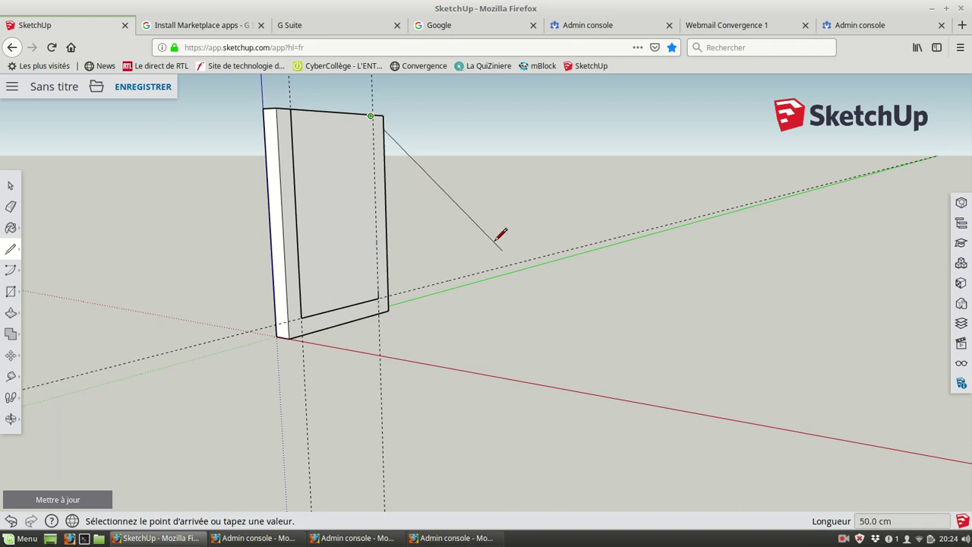
{"action": "key", "text": "Escape"}
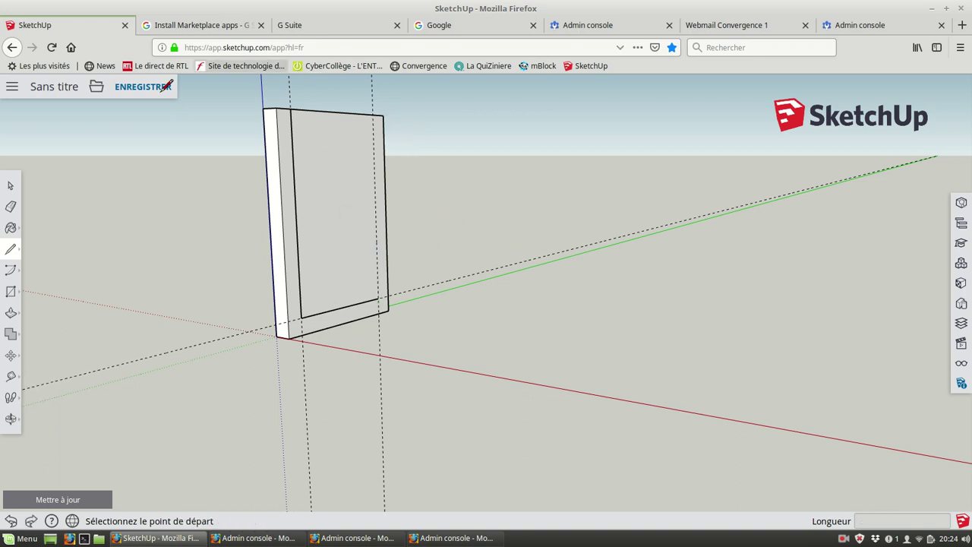
{"action": "left_click", "coordinate": [12, 357]}
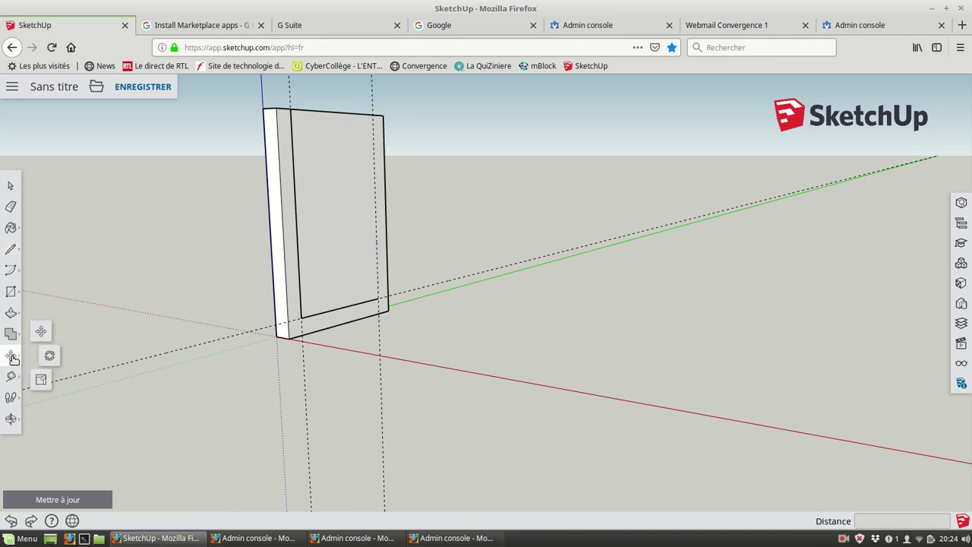
- Orbit to the panel's top and draw an edge closing the inner U outline
{"action": "left_click", "coordinate": [12, 418]}
{"action": "mouse_move", "coordinate": [360, 256]}
{"action": "left_mouse_down"}
{"action": "mouse_move", "coordinate": [311, 340]}
{"action": "mouse_move", "coordinate": [326, 373]}
{"action": "mouse_move", "coordinate": [358, 399]}
{"action": "mouse_move", "coordinate": [375, 387]}
{"action": "mouse_move", "coordinate": [353, 384]}
{"action": "left_mouse_up"}
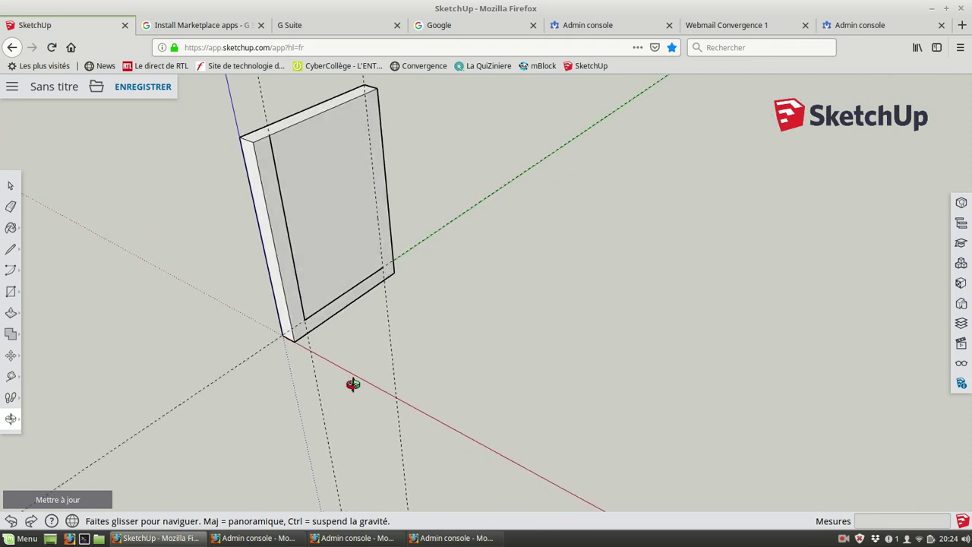
{"action": "left_click", "coordinate": [10, 249]}
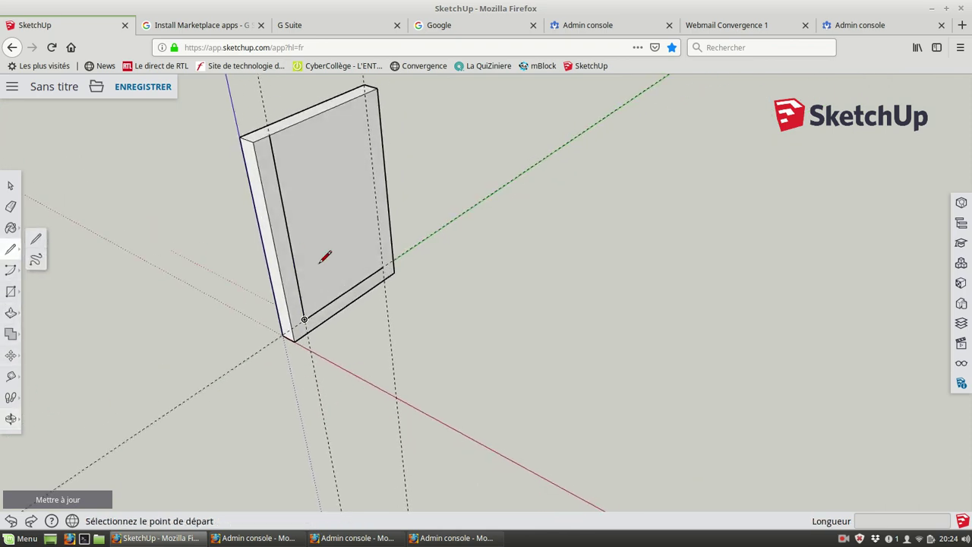
{"action": "left_click", "coordinate": [384, 266]}
{"action": "left_click", "coordinate": [365, 92]}
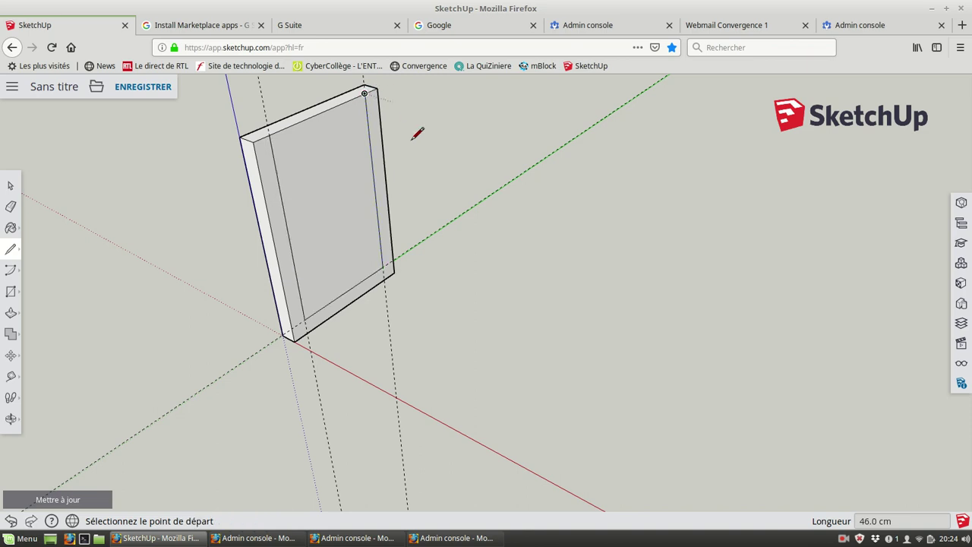
- Push the inner face back through the panel's thickness to remove it
{"action": "left_click", "coordinate": [10, 313]}
{"action": "left_click", "coordinate": [329, 295]}
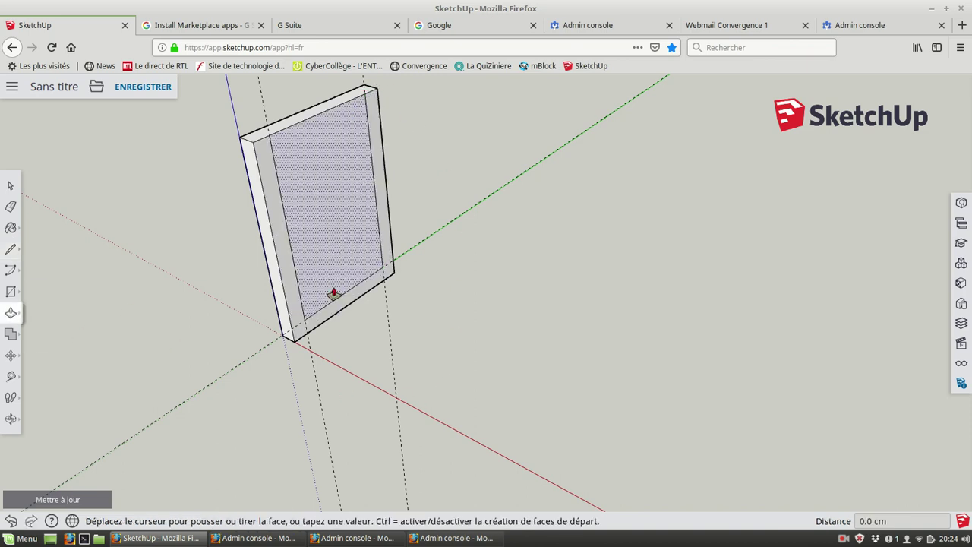
{"action": "type", "text": "-4"}
{"action": "left_click", "coordinate": [322, 293]}
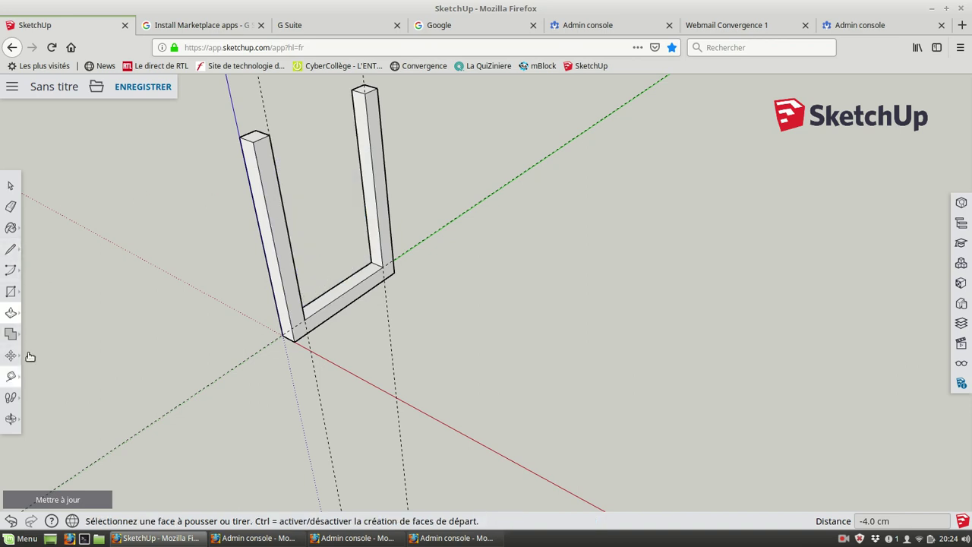
- Place a 4 cm guide from the pillar's top corner and draw a line there
{"action": "left_click", "coordinate": [10, 377]}
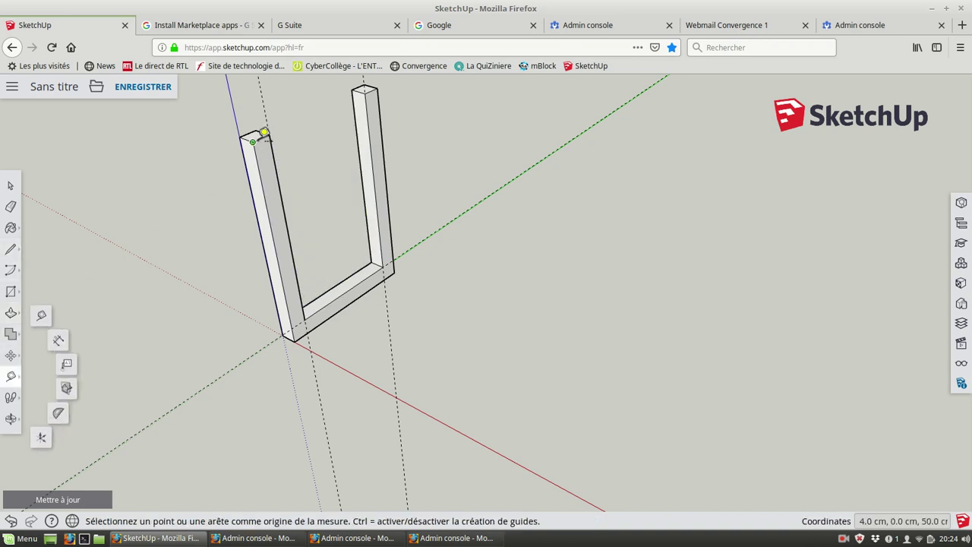
{"action": "left_click", "coordinate": [262, 137]}
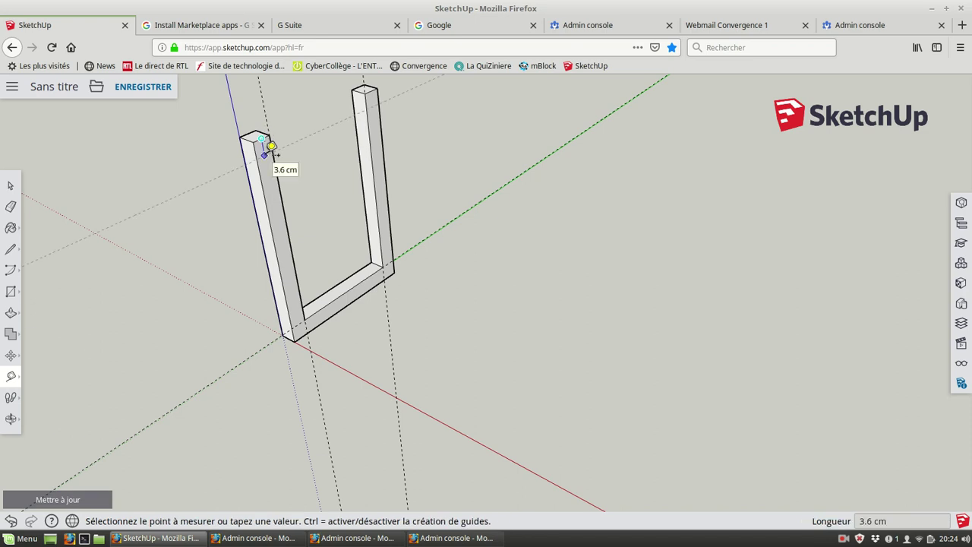
{"action": "type", "text": "4"}
{"action": "key", "text": "Return"}
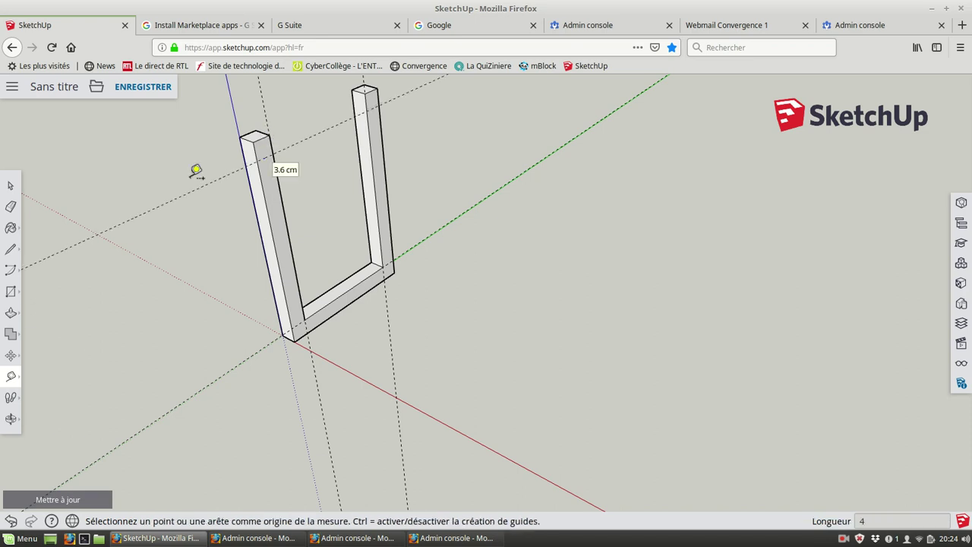
{"action": "left_click", "coordinate": [11, 250]}
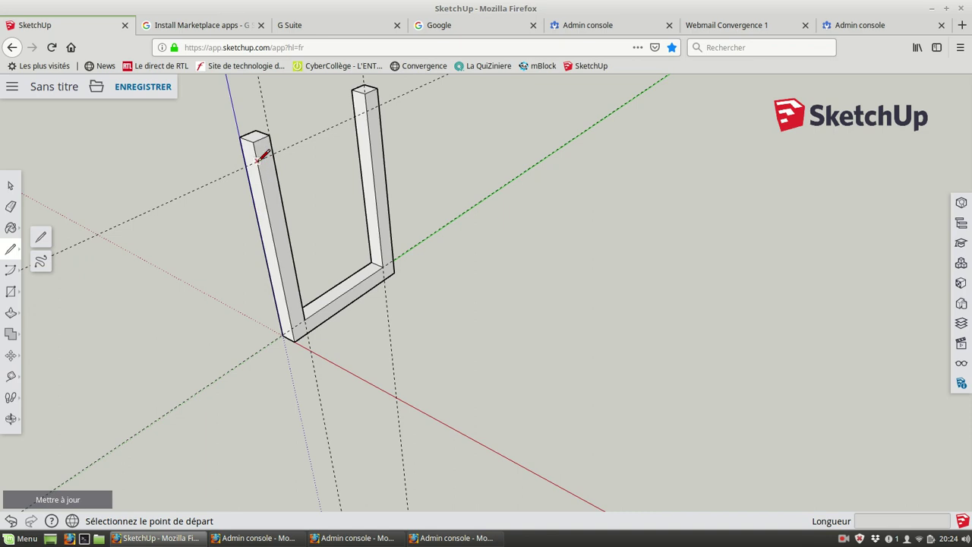
{"action": "left_click", "coordinate": [266, 155]}
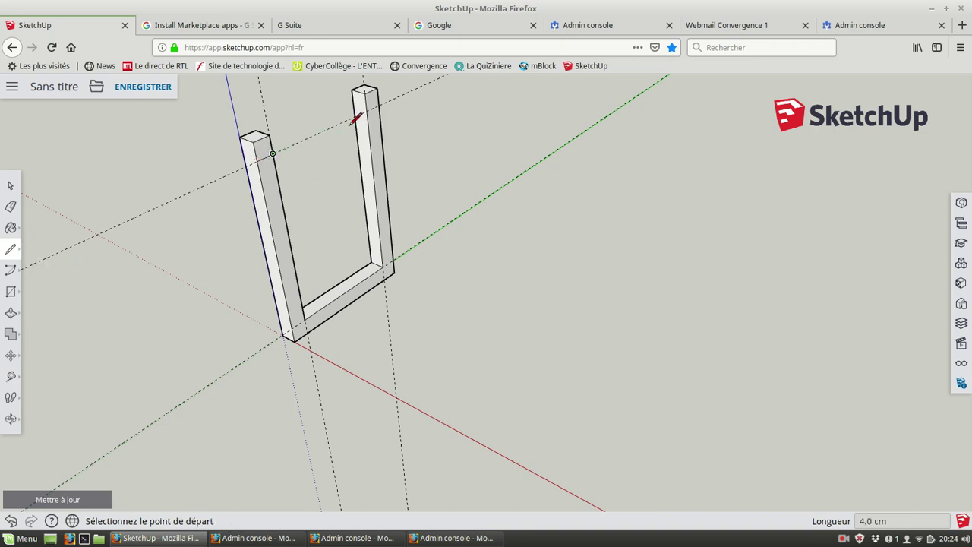
{"action": "left_click", "coordinate": [366, 111]}
{"action": "key", "text": "Escape"}
- Pull the top side faces of both pillars out 4 cm
{"action": "left_click", "coordinate": [10, 313]}
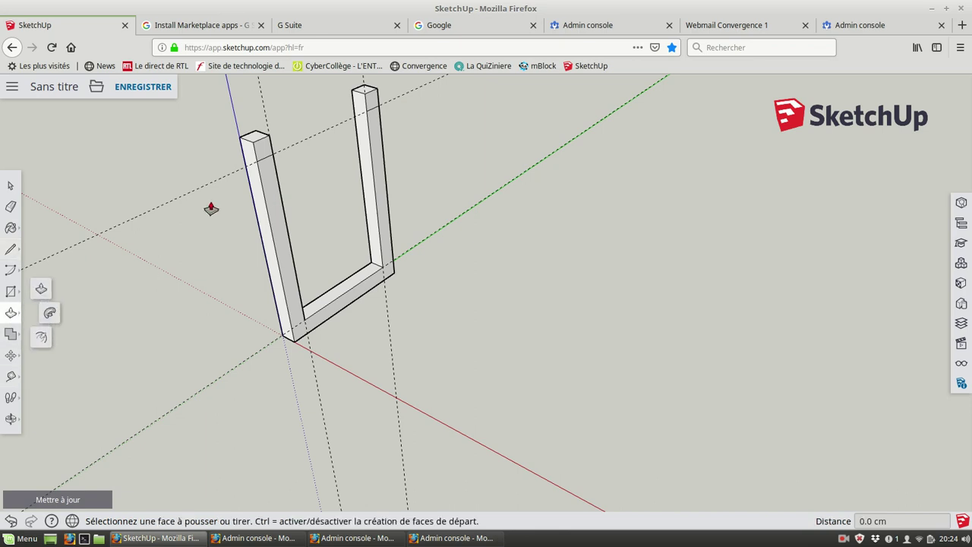
{"action": "left_click", "coordinate": [263, 151]}
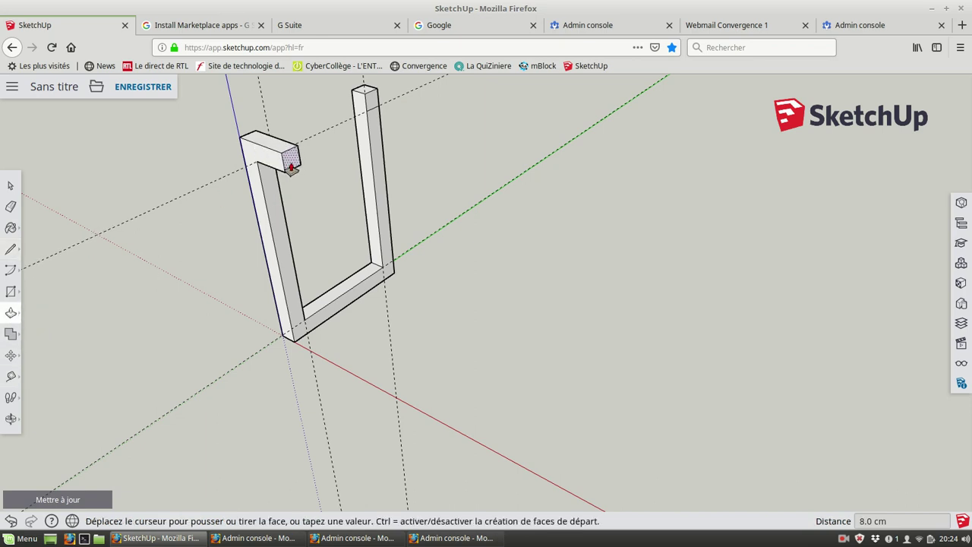
{"action": "key", "text": "Return"}
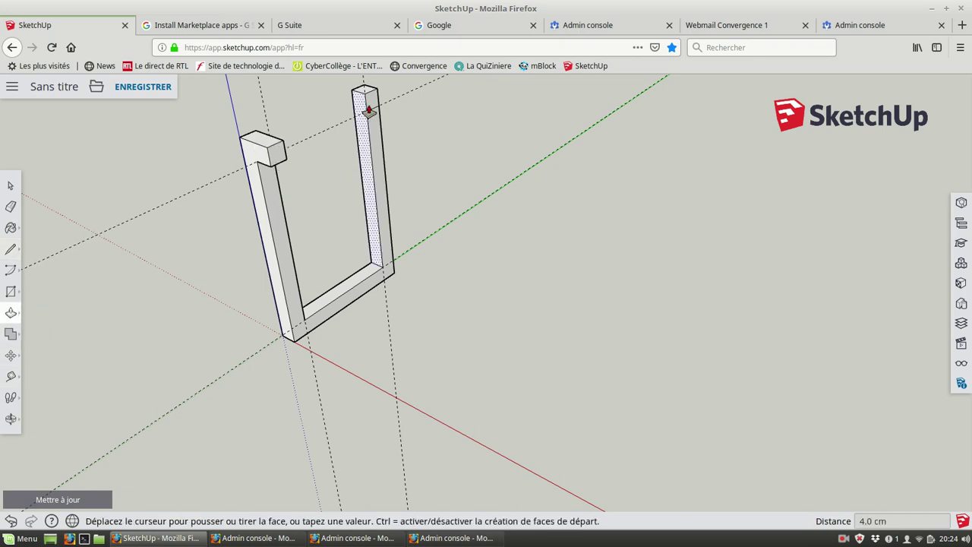
{"action": "double_click", "coordinate": [367, 101]}
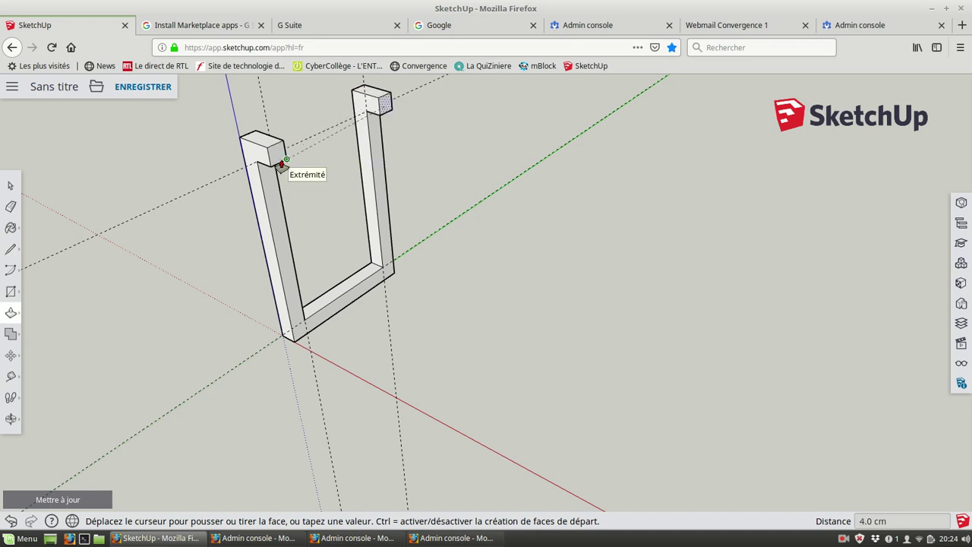
{"action": "double_click", "coordinate": [281, 163]}
- Orbit to a front view and place a guide below the right pillar's top corner
{"action": "left_click", "coordinate": [11, 419]}
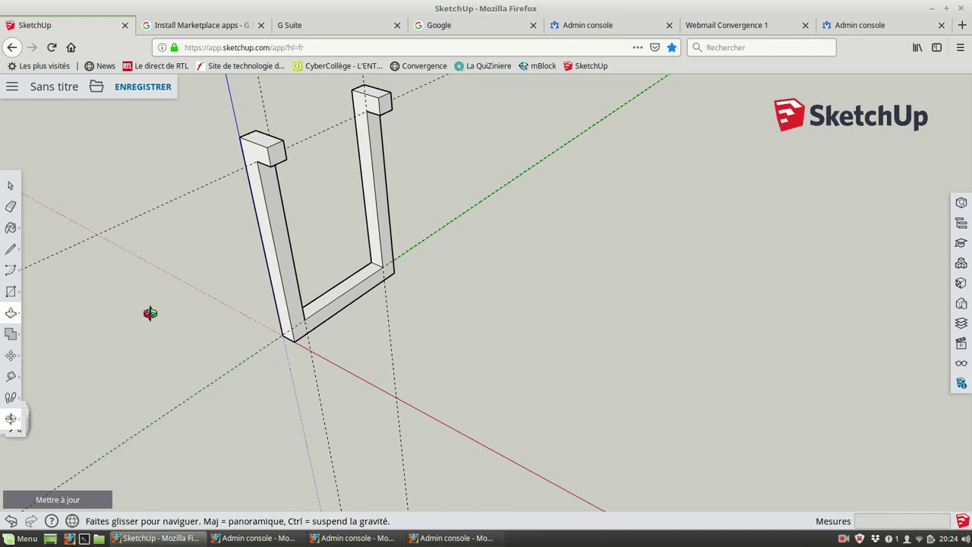
{"action": "left_click_drag", "start_coordinate": [147, 312], "coordinate": [572, 121]}
{"action": "left_click_drag", "start_coordinate": [343, 277], "coordinate": [505, 299]}
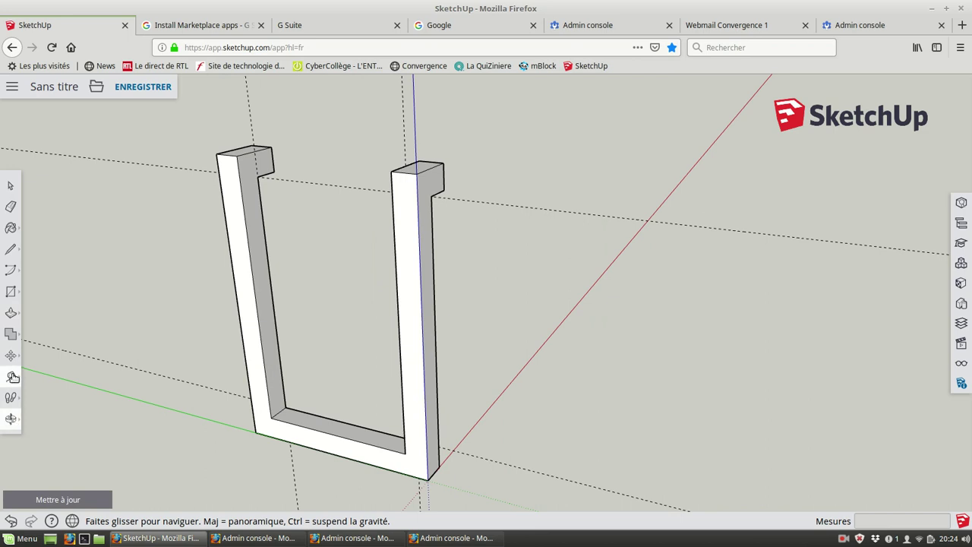
{"action": "left_click", "coordinate": [10, 376]}
{"action": "left_click", "coordinate": [412, 164]}
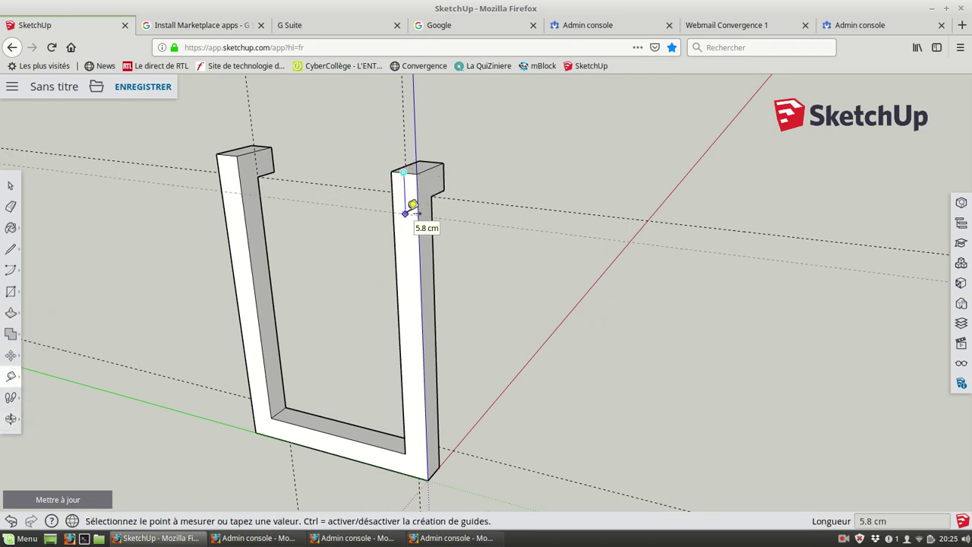
{"action": "left_click", "coordinate": [412, 205]}
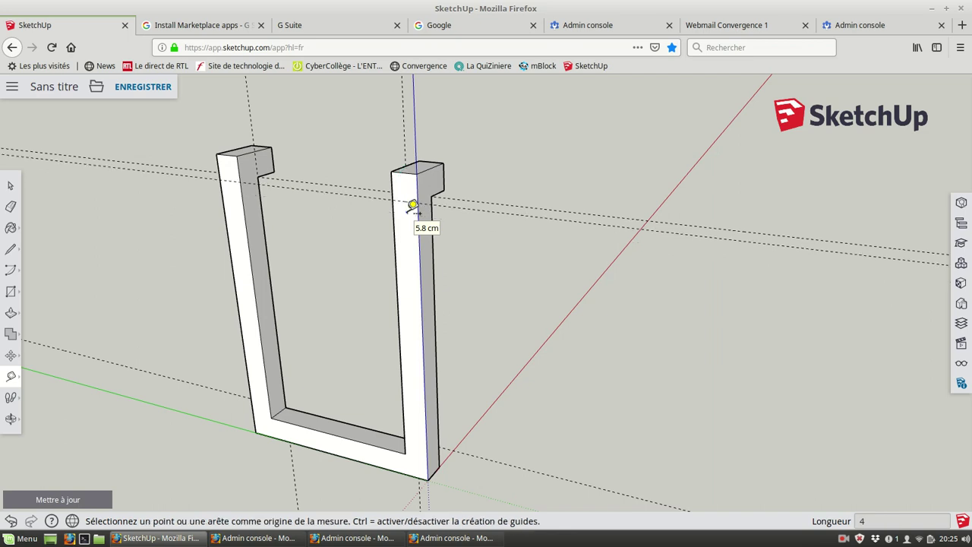
{"action": "left_click", "coordinate": [12, 253]}
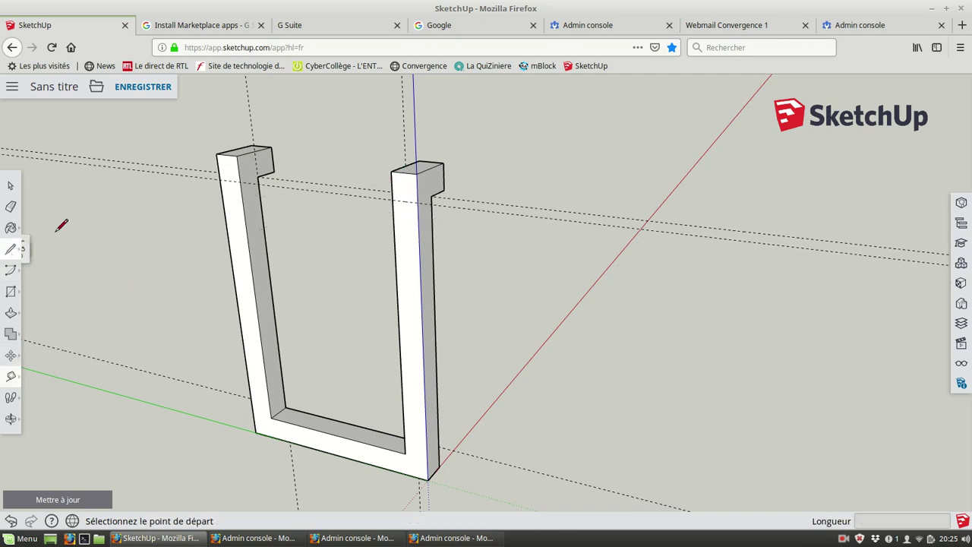
- Draw lines across the left and right pillar faces at the guides
{"action": "left_click", "coordinate": [220, 179]}
{"action": "left_click", "coordinate": [245, 182]}
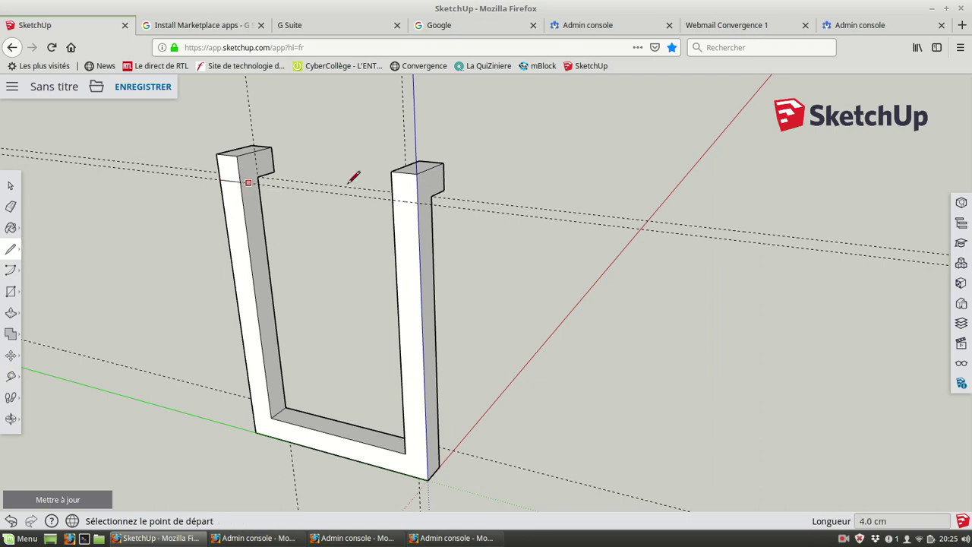
{"action": "left_click", "coordinate": [394, 191]}
{"action": "left_click", "coordinate": [431, 202]}
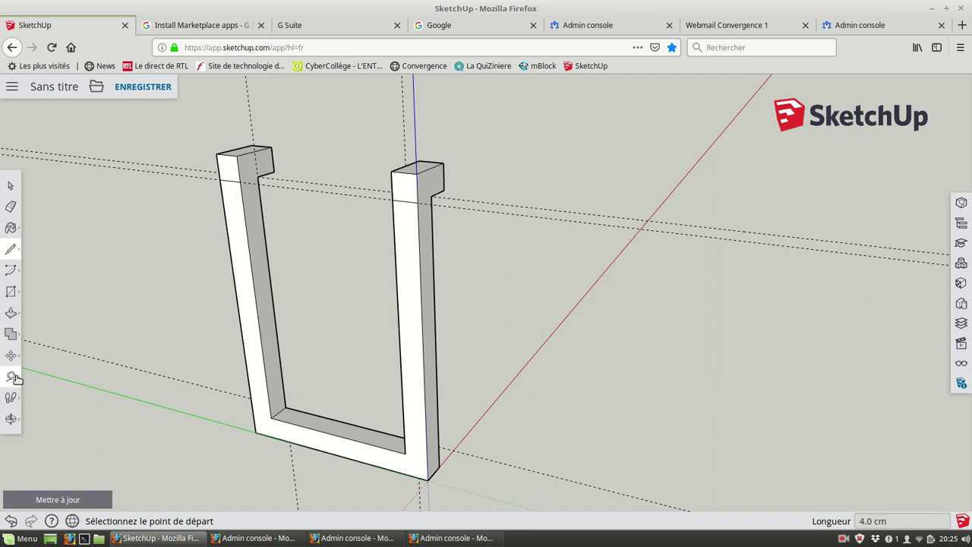
- Pull each pillar's top block out 4 cm on the opposite side
{"action": "left_click", "coordinate": [11, 312]}
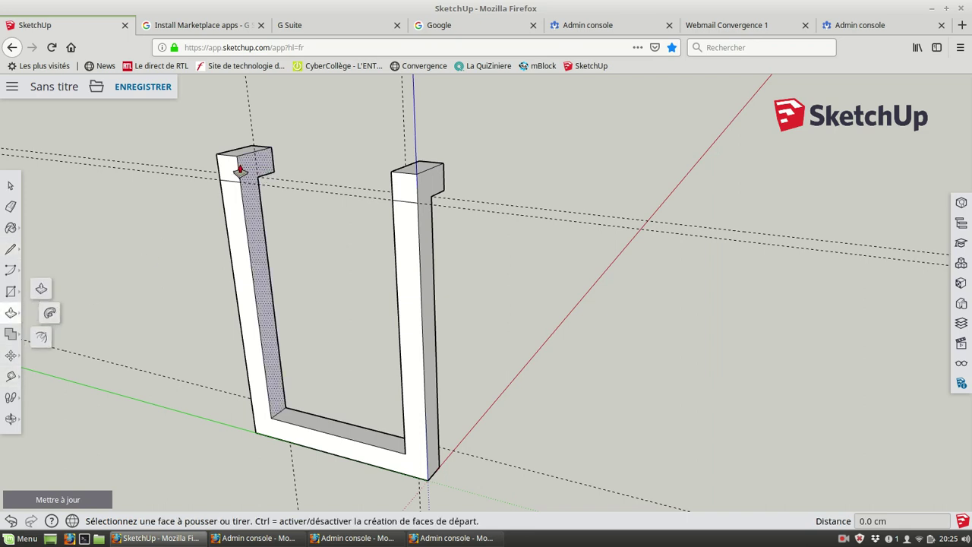
{"action": "left_click", "coordinate": [234, 173]}
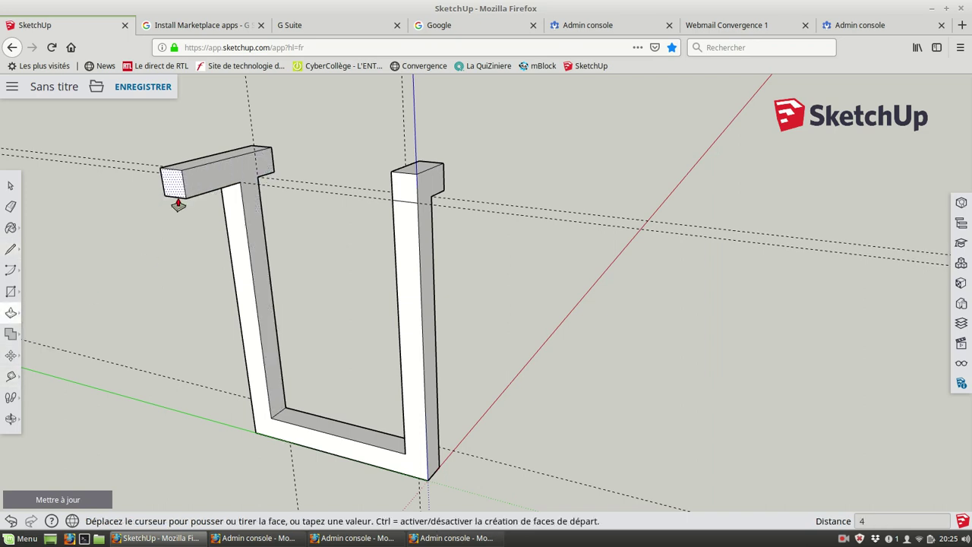
{"action": "key", "text": "Return"}
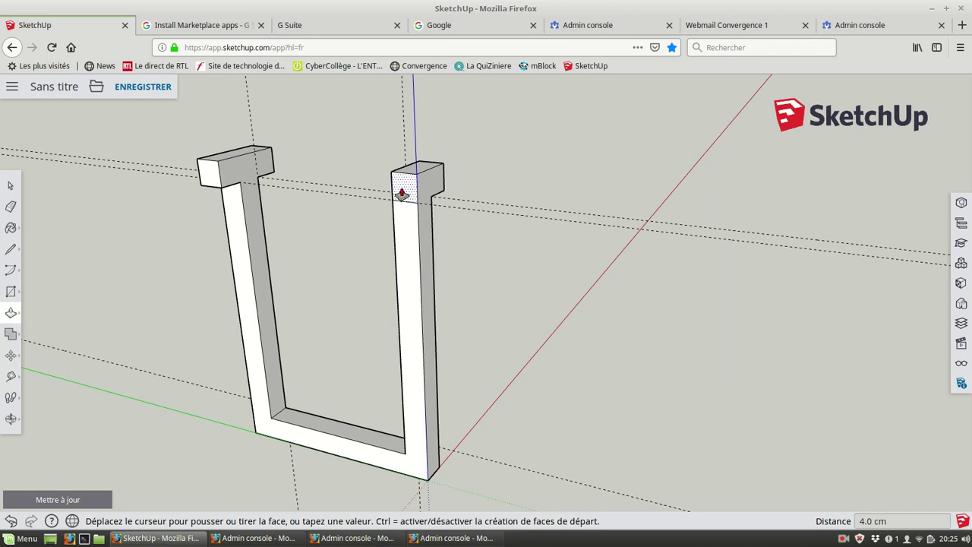
{"action": "left_click", "coordinate": [401, 190]}
{"action": "key", "text": "Return"}
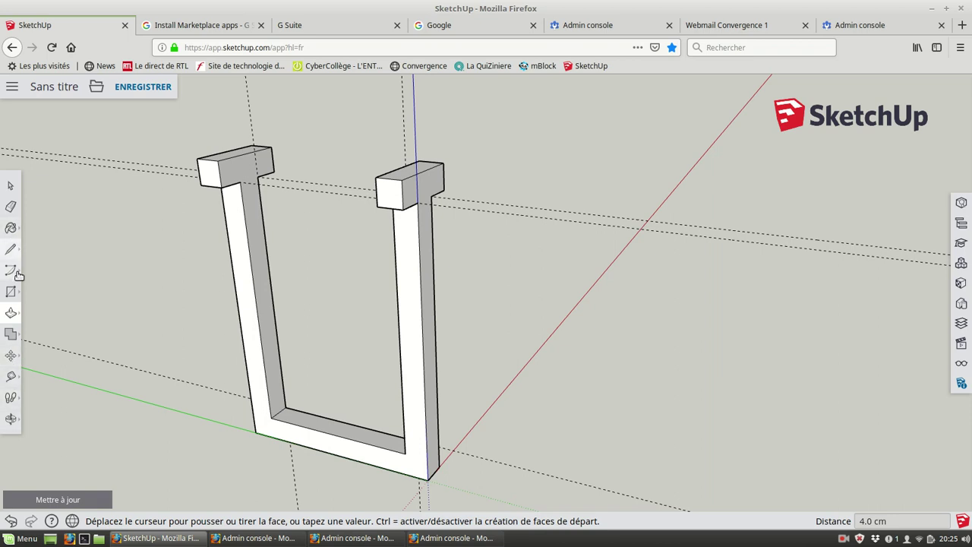
{"action": "left_click", "coordinate": [11, 376]}
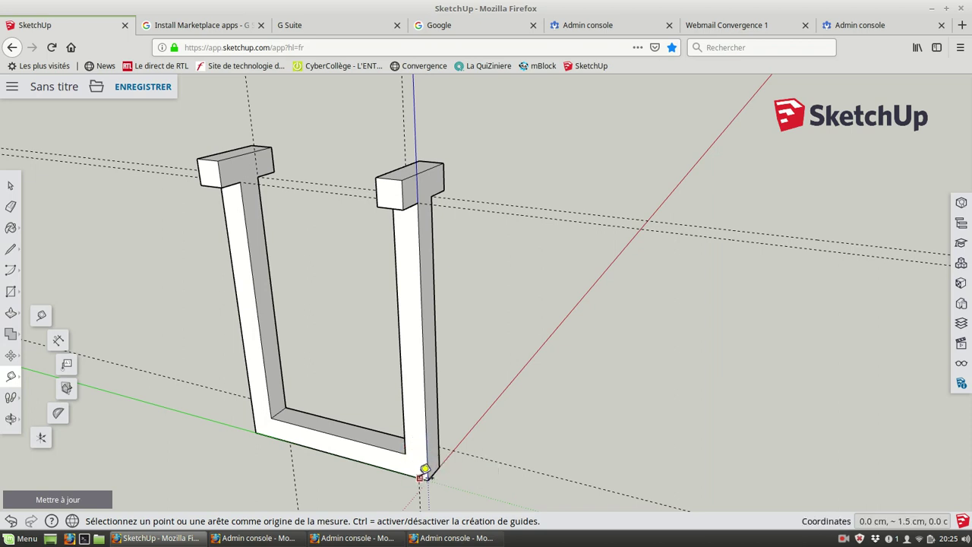
- Place 4 cm guides at the bracket's bottom corners and along the left column
{"action": "left_click", "coordinate": [426, 465]}
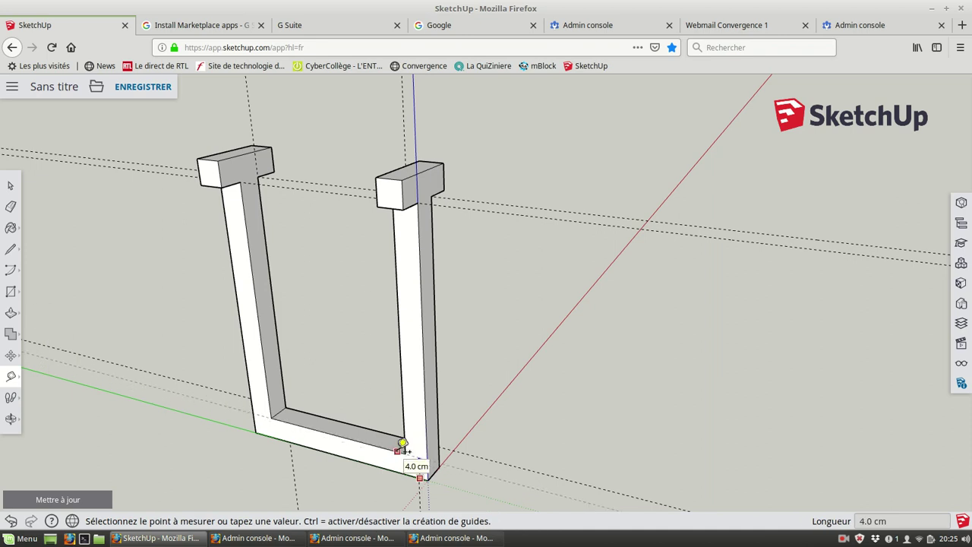
{"action": "left_click", "coordinate": [402, 444]}
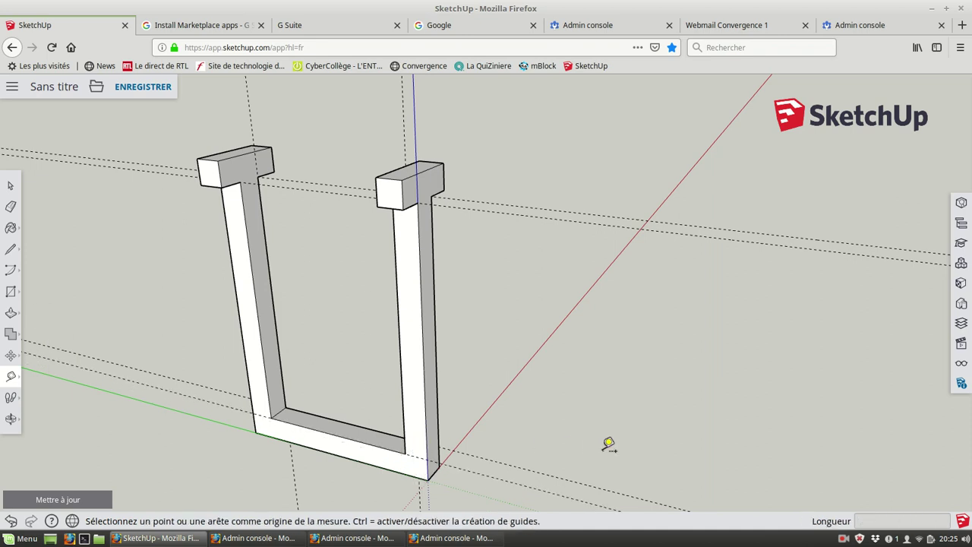
{"action": "left_click", "coordinate": [427, 442]}
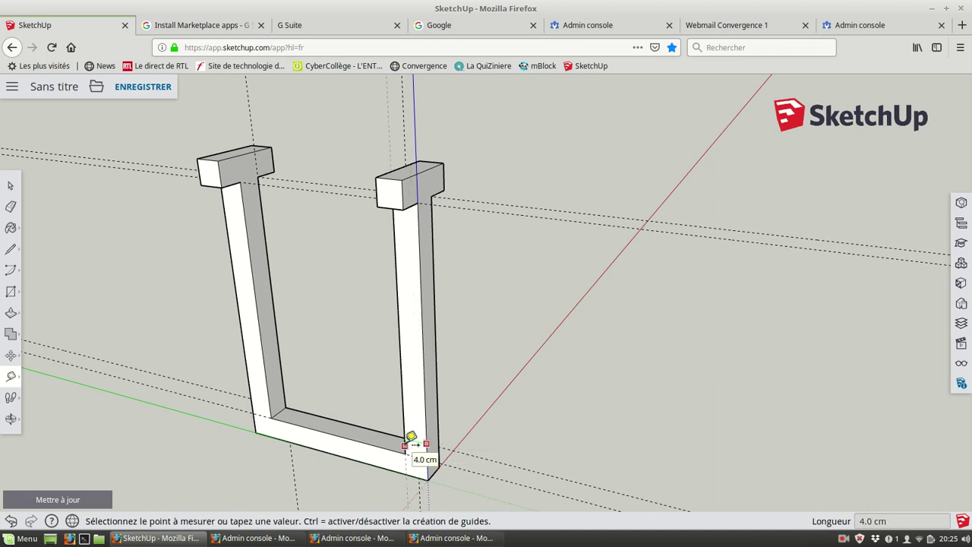
{"action": "left_click", "coordinate": [411, 438]}
{"action": "left_click", "coordinate": [260, 361]}
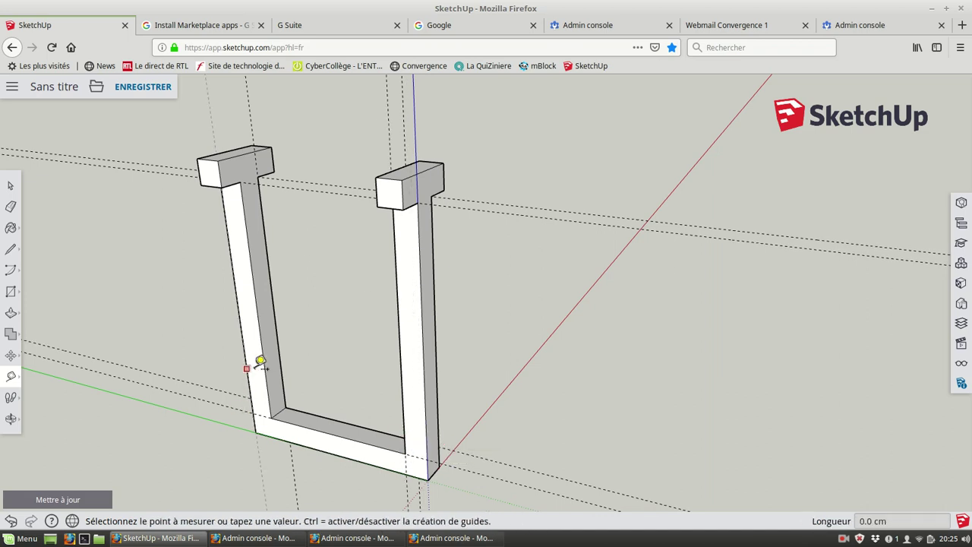
{"action": "left_click", "coordinate": [267, 363]}
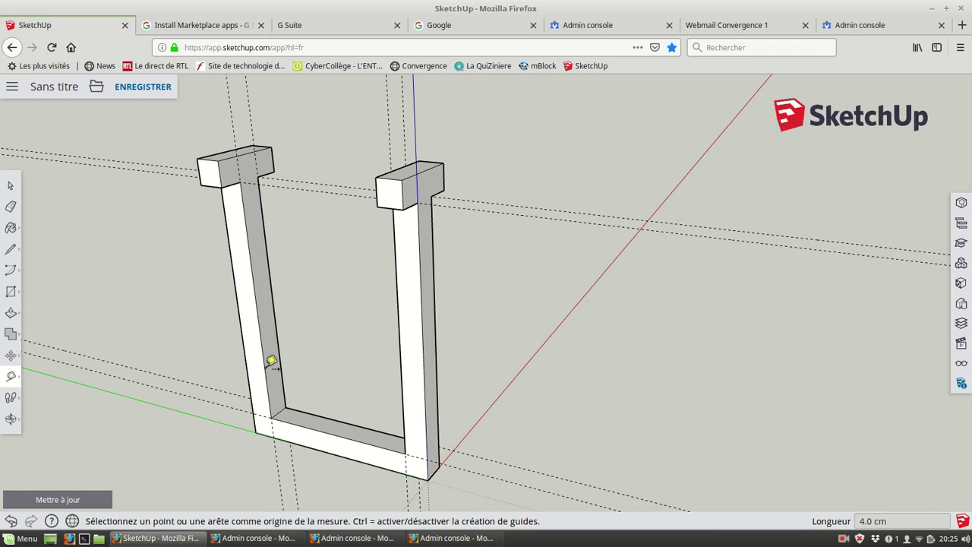
- Draw cut lines across the bracket's base corner and its bottom-left corner
{"action": "left_click", "coordinate": [10, 249]}
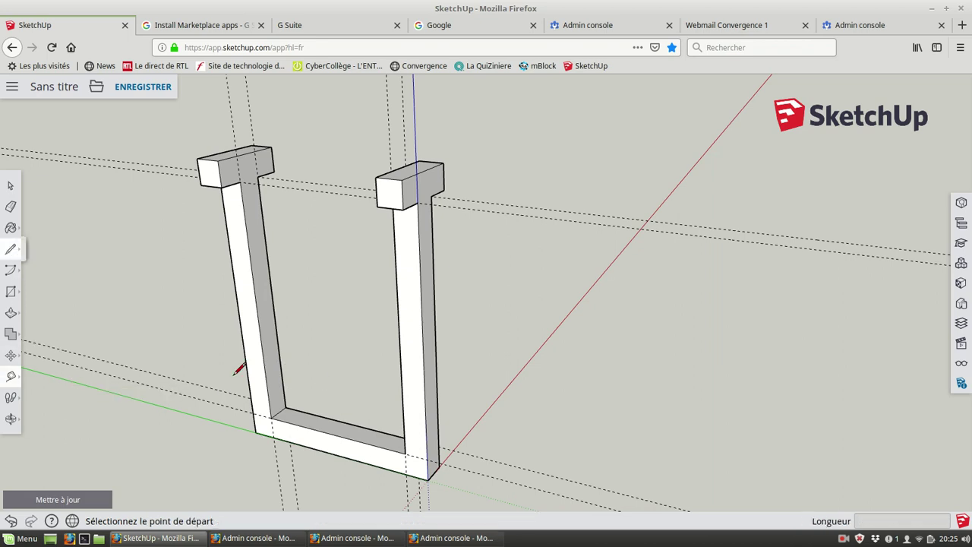
{"action": "left_click", "coordinate": [407, 472]}
{"action": "left_click", "coordinate": [431, 465]}
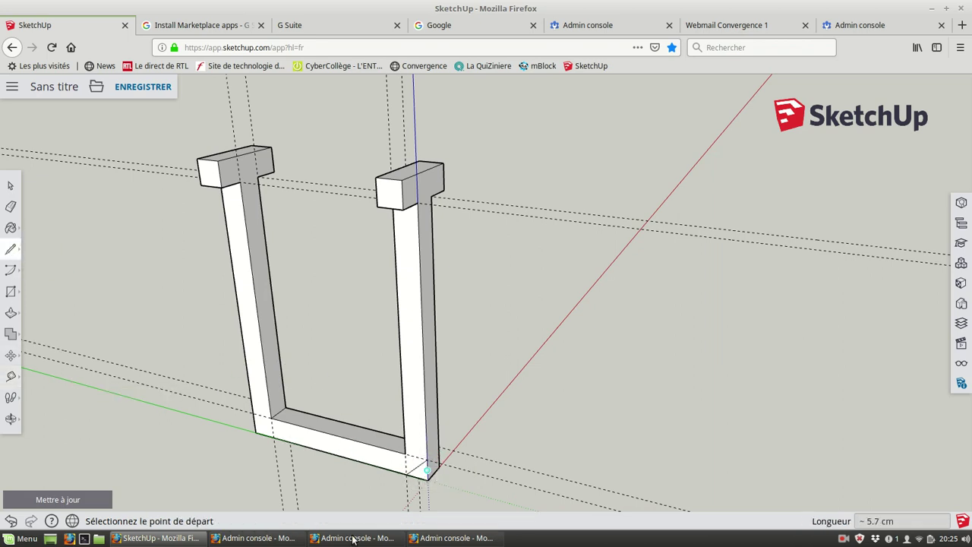
{"action": "left_click", "coordinate": [272, 438]}
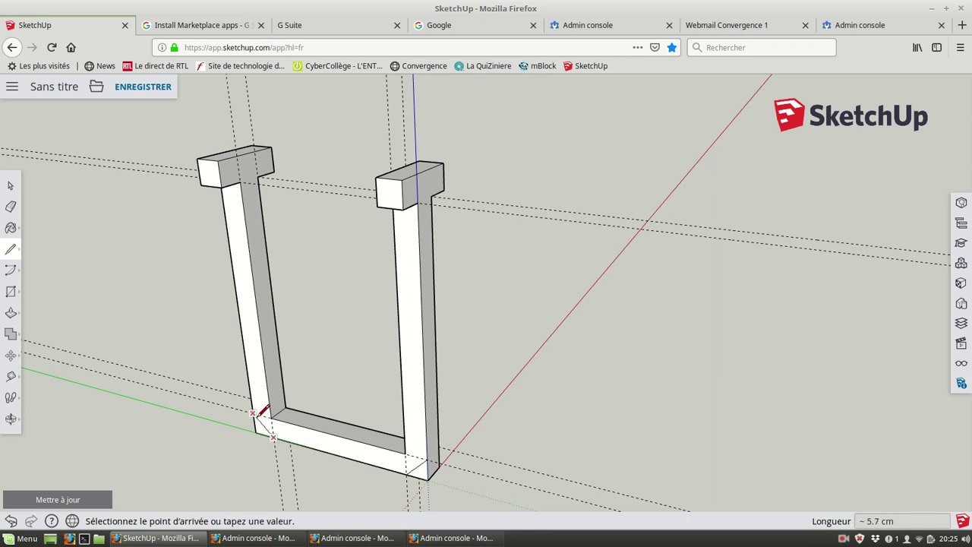
{"action": "left_click", "coordinate": [253, 414]}
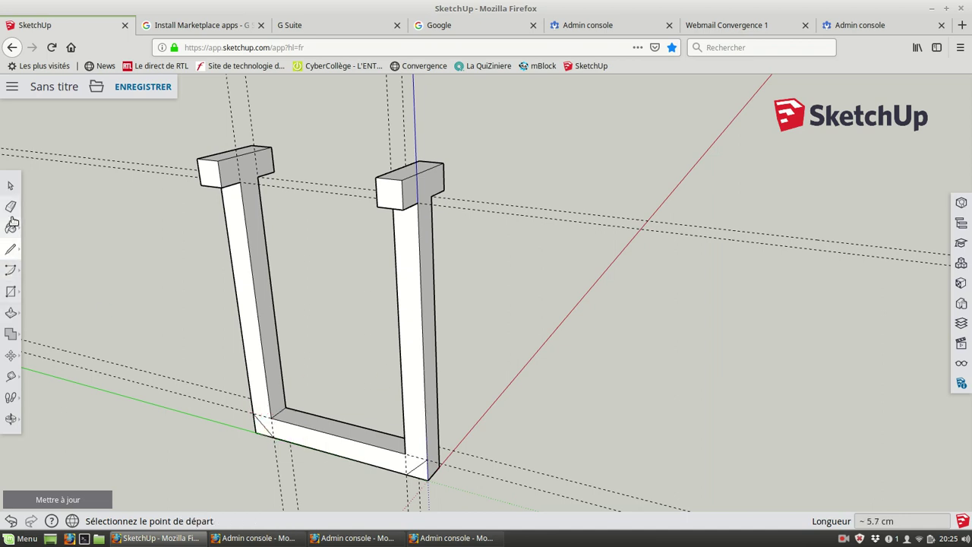
- Push the two small corner faces in 4 cm to notch the bracket's corners
{"action": "left_click", "coordinate": [12, 313]}
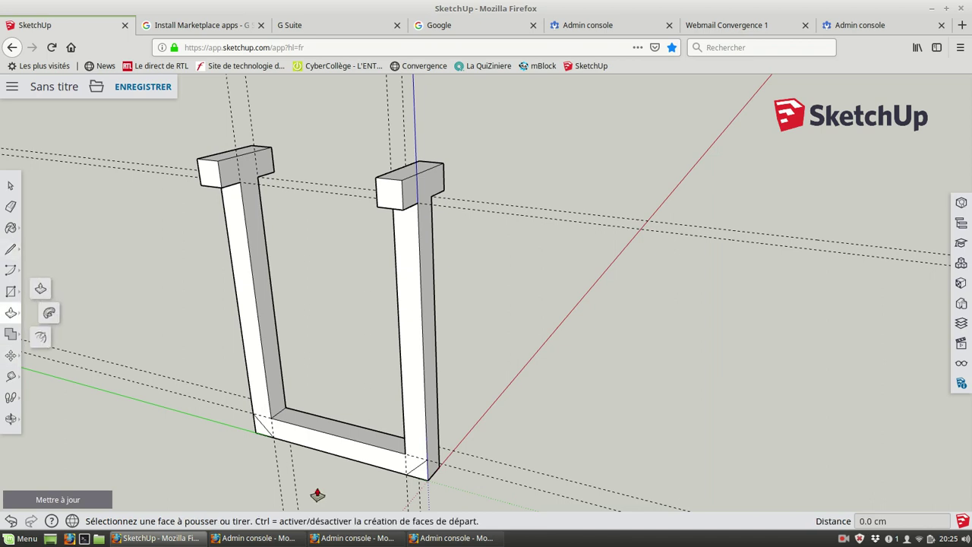
{"action": "left_click", "coordinate": [421, 480]}
{"action": "left_click", "coordinate": [443, 461]}
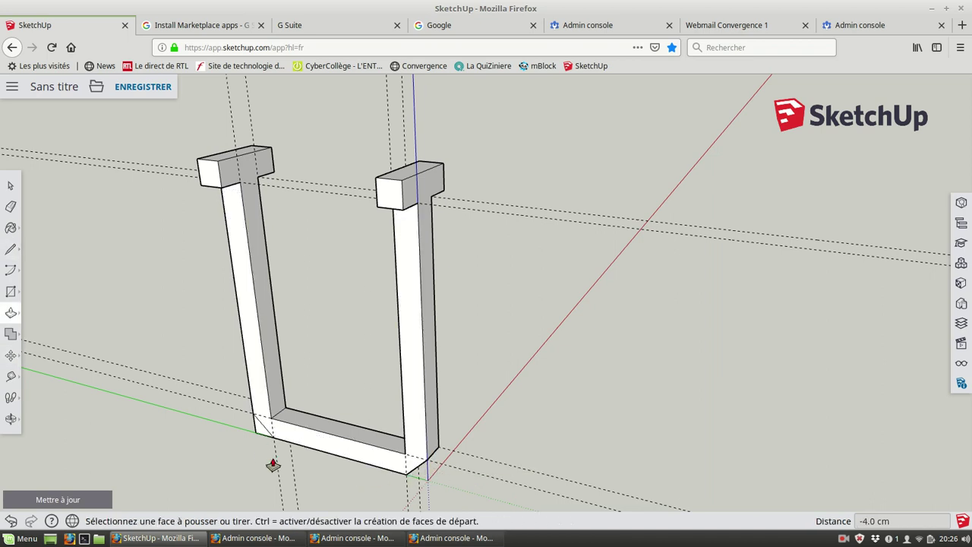
{"action": "left_click", "coordinate": [261, 436]}
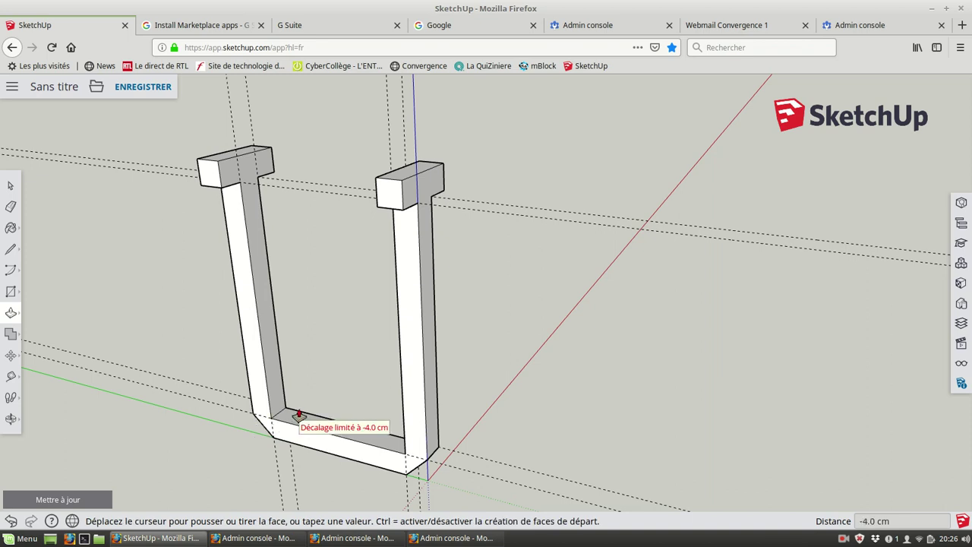
{"action": "left_click", "coordinate": [331, 419]}
{"action": "left_click", "coordinate": [11, 207]}
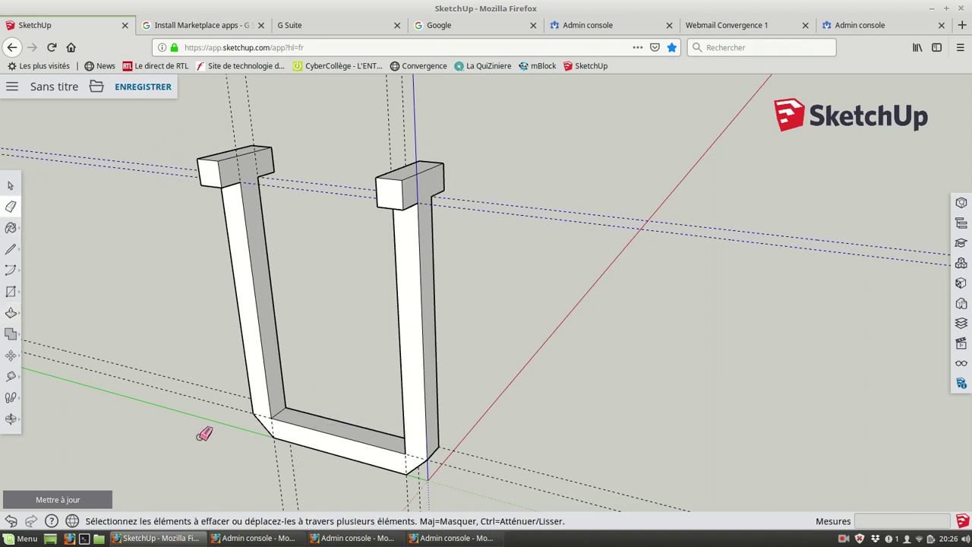
- Erase the guide lines, then box-select the U-bracket and make it a group via Créer un groupe
{"action": "left_click_drag", "start_coordinate": [209, 401], "coordinate": [218, 414]}
{"action": "left_click", "coordinate": [11, 185]}
{"action": "left_click_drag", "start_coordinate": [149, 131], "coordinate": [506, 494]}
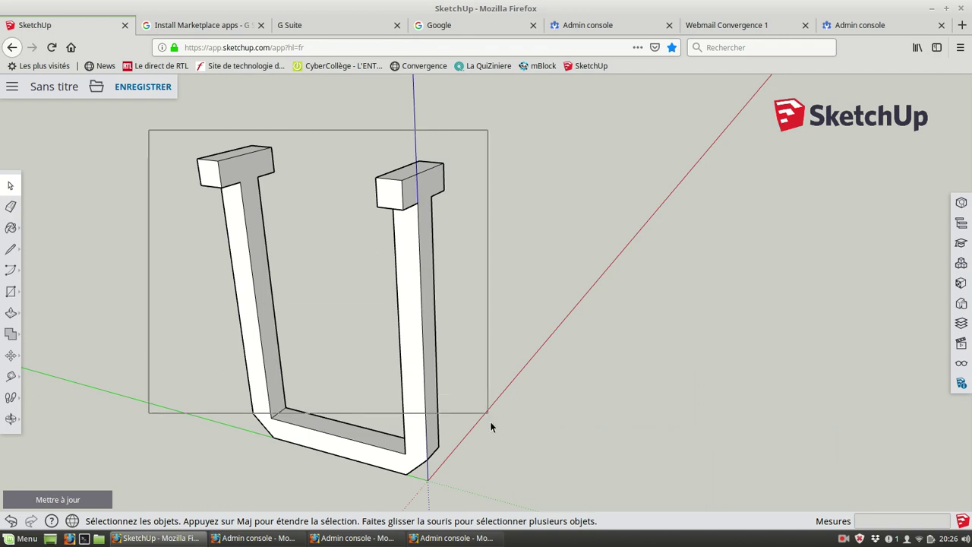
{"action": "right_click", "coordinate": [431, 348]}
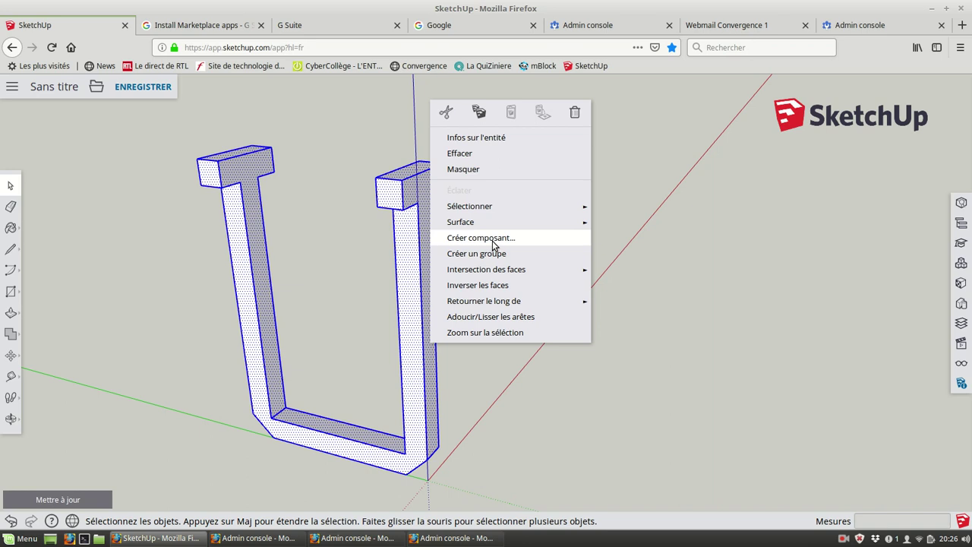
{"action": "left_click", "coordinate": [494, 258]}
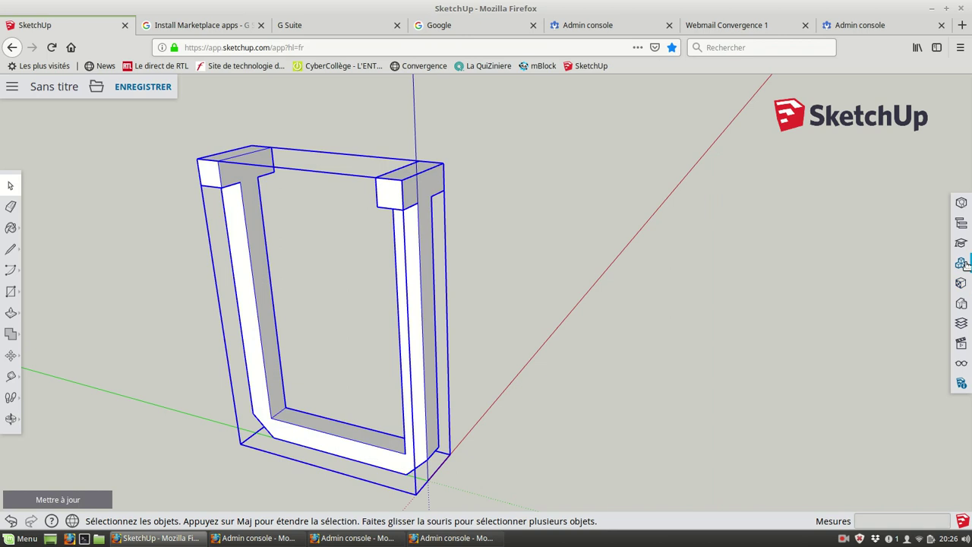
- Inspect the model structure panel to review the bracket group, then close it
{"action": "left_click", "coordinate": [961, 225]}
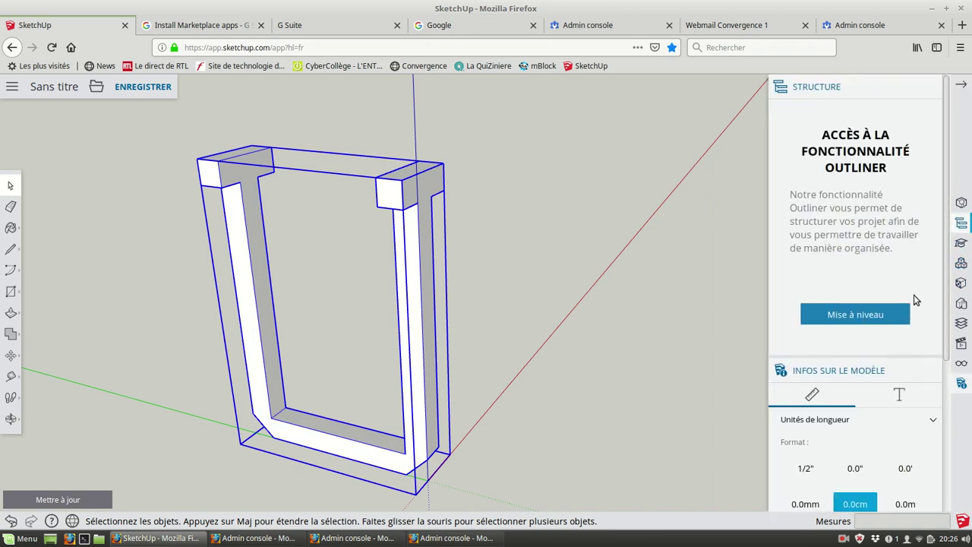
{"action": "scroll", "coordinate": [916, 357], "scroll_direction": "down", "scroll_amount": 2}
{"action": "scroll", "coordinate": [919, 376], "scroll_direction": "down", "scroll_amount": 2}
{"action": "scroll", "coordinate": [924, 389], "scroll_direction": "down", "scroll_amount": 1}
{"action": "scroll", "coordinate": [928, 388], "scroll_direction": "up", "scroll_amount": 2}
{"action": "scroll", "coordinate": [935, 368], "scroll_direction": "up", "scroll_amount": 3}
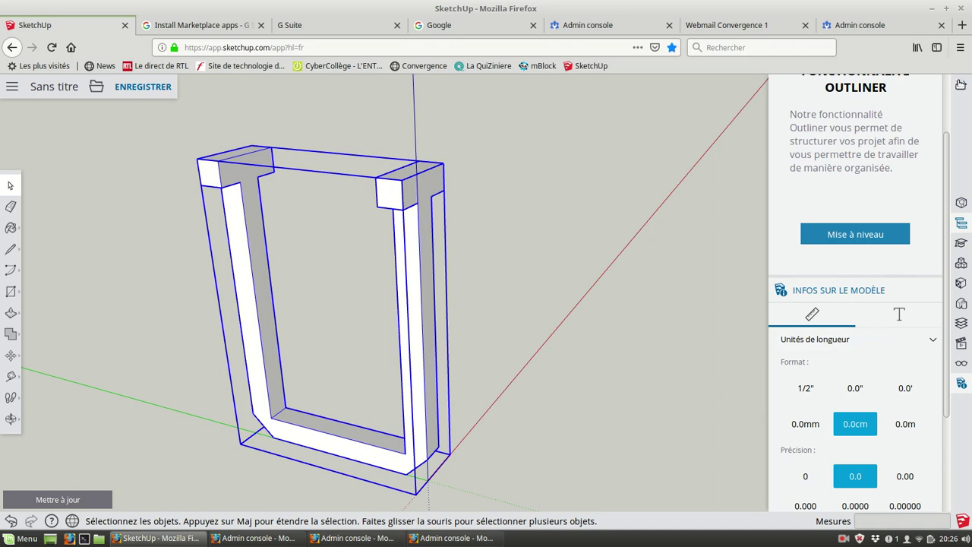
{"action": "left_click", "coordinate": [961, 85]}
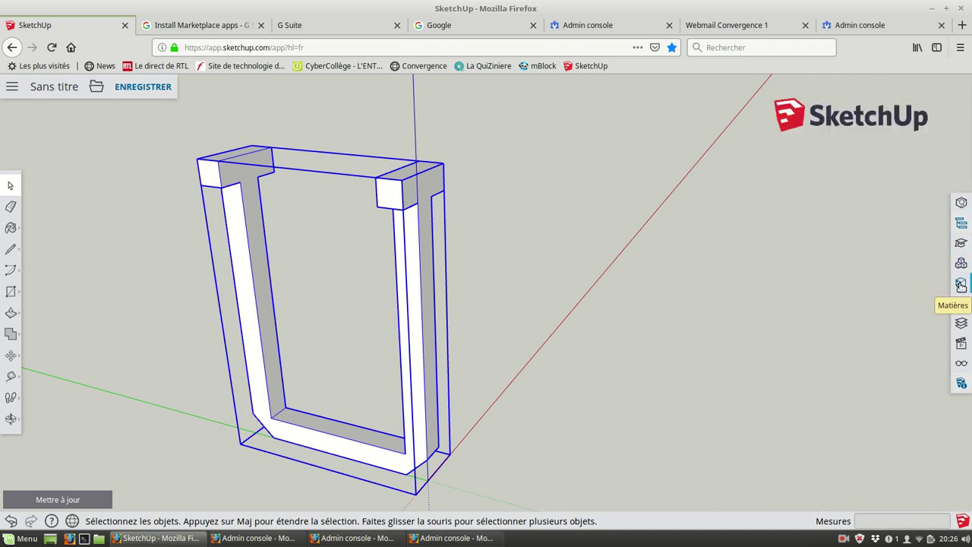
- Paint the grouped U-bracket with the Métal diamond-plate texture and start saving the model
{"action": "left_click", "coordinate": [961, 284]}
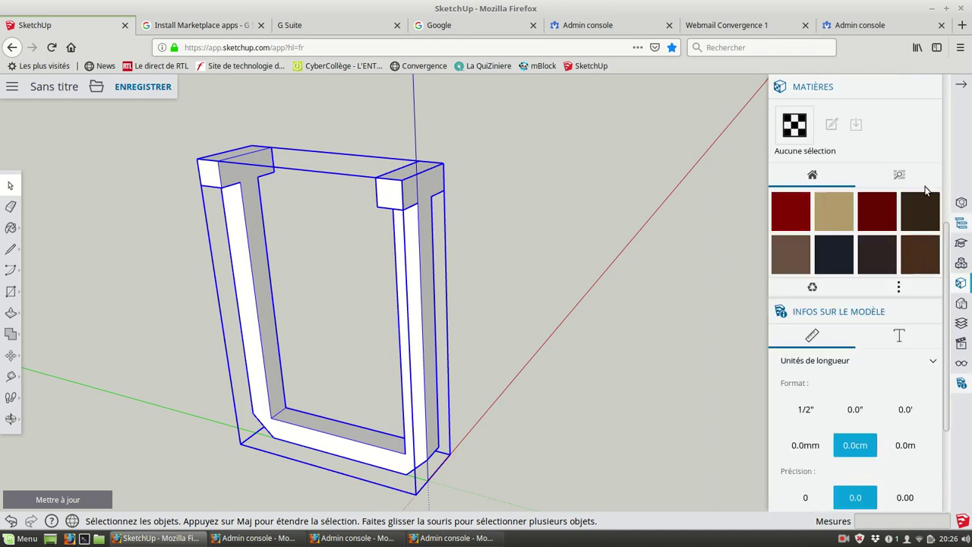
{"action": "left_click", "coordinate": [901, 176]}
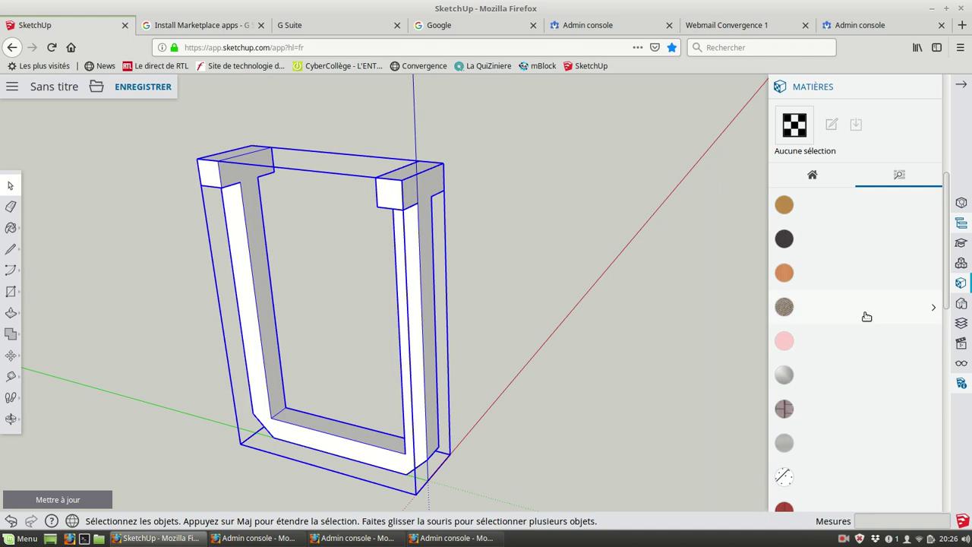
{"action": "scroll", "coordinate": [851, 380], "scroll_direction": "down", "scroll_amount": 1}
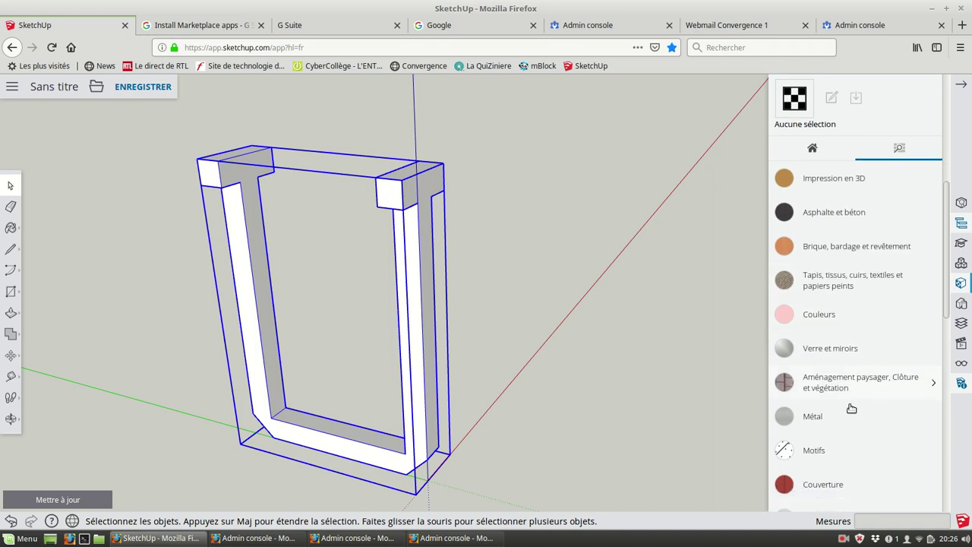
{"action": "left_click", "coordinate": [825, 380]}
{"action": "scroll", "coordinate": [870, 405], "scroll_direction": "down", "scroll_amount": 2}
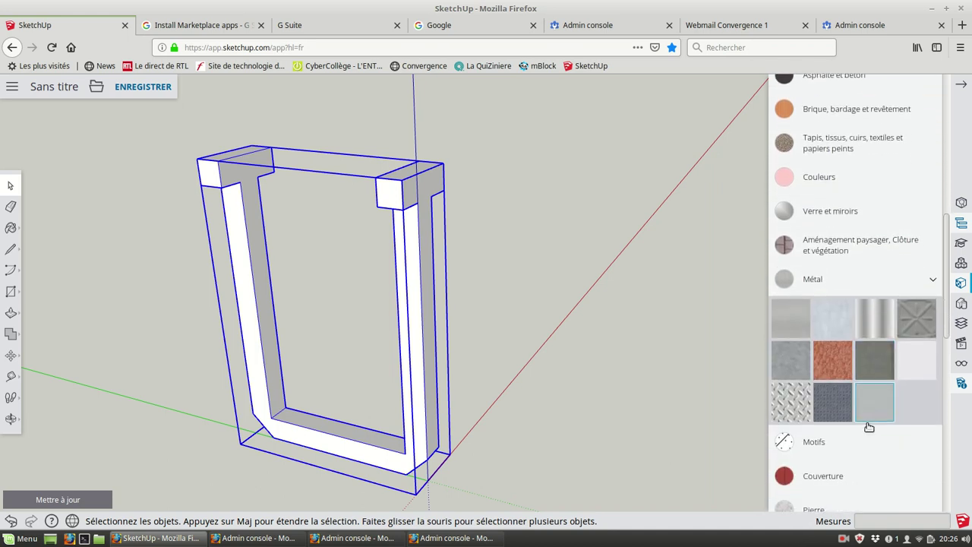
{"action": "left_click", "coordinate": [800, 414]}
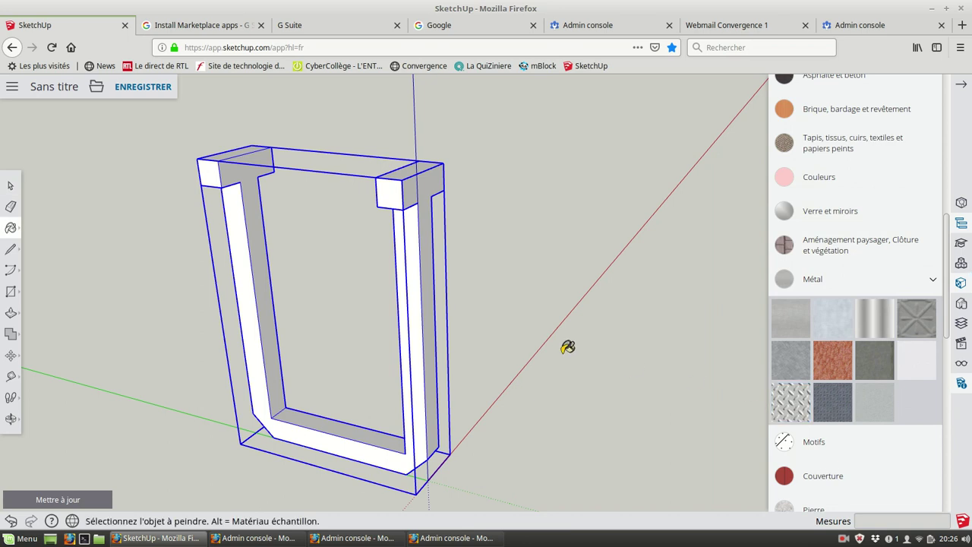
{"action": "left_click", "coordinate": [431, 292]}
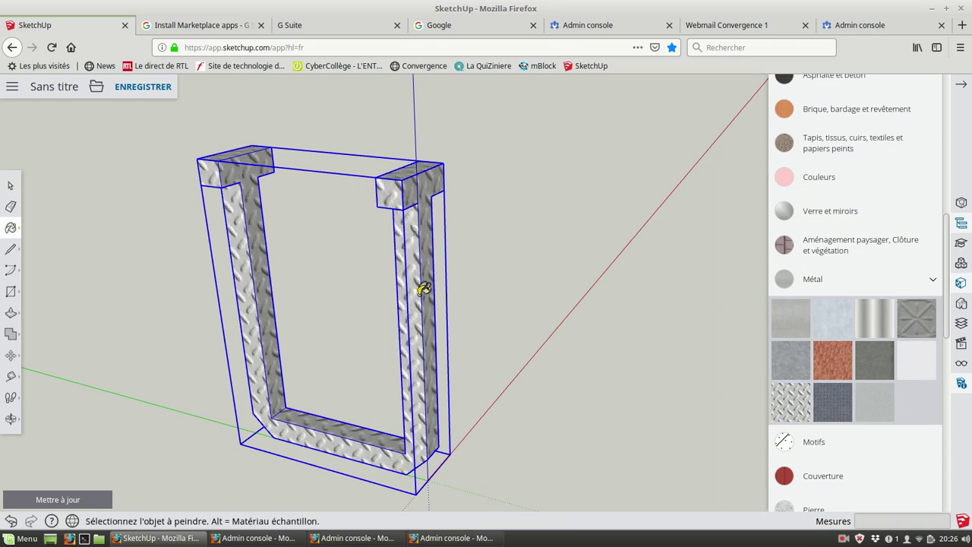
{"action": "left_click", "coordinate": [135, 89]}
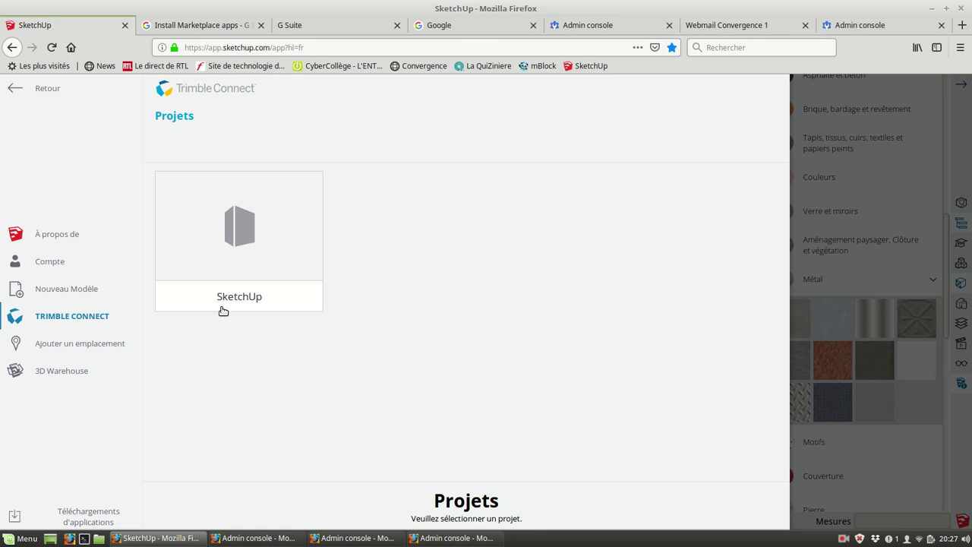
- Save the model as 'pieds' in Projets > SketchUp > classe de 5ème
{"action": "left_click", "coordinate": [234, 300]}
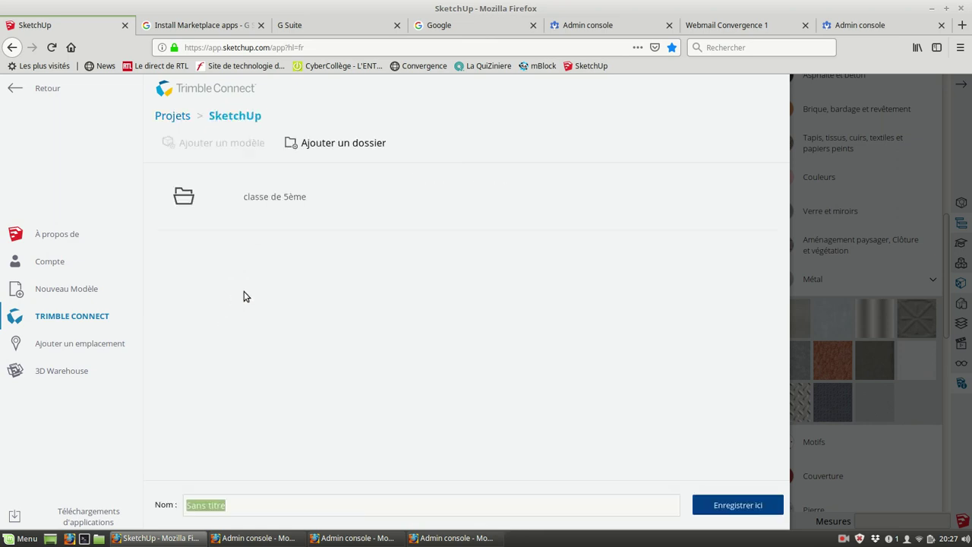
{"action": "left_click", "coordinate": [225, 204]}
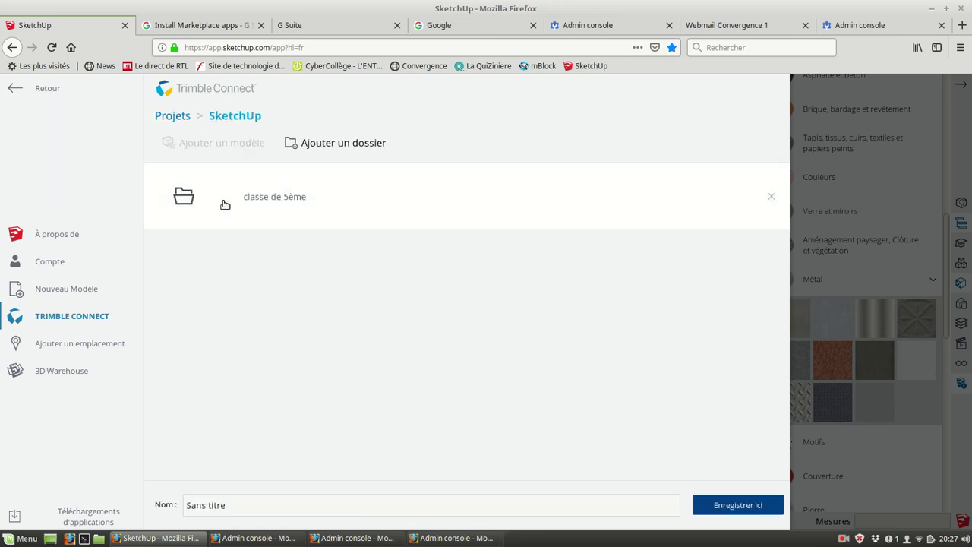
{"action": "left_click", "coordinate": [225, 204]}
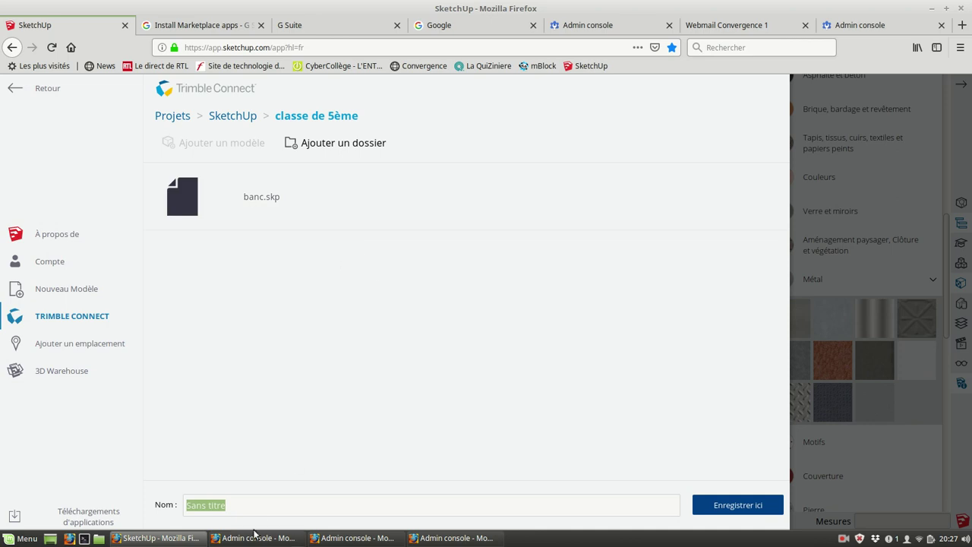
{"action": "left_click", "coordinate": [209, 510]}
{"action": "triple_click", "coordinate": [197, 509]}
{"action": "type", "text": "pieds"}
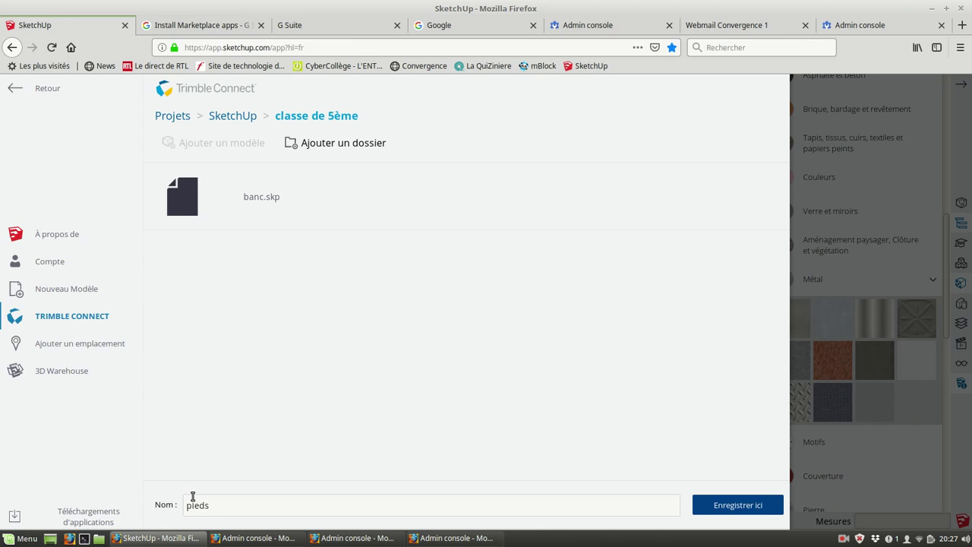
{"action": "key", "text": "Return"}
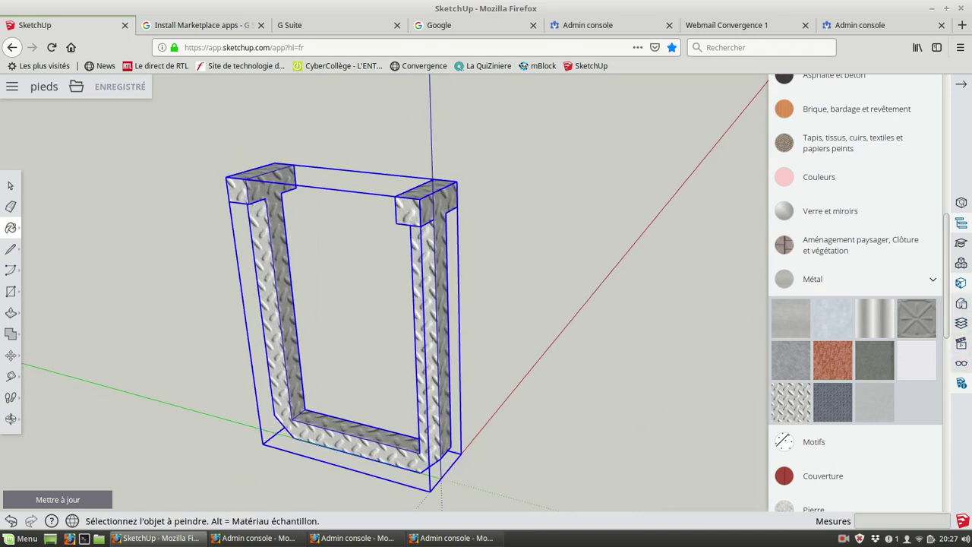
- Close the Matières panel, orbit the bracket, and pan it toward the upper left
{"action": "left_click", "coordinate": [963, 87]}
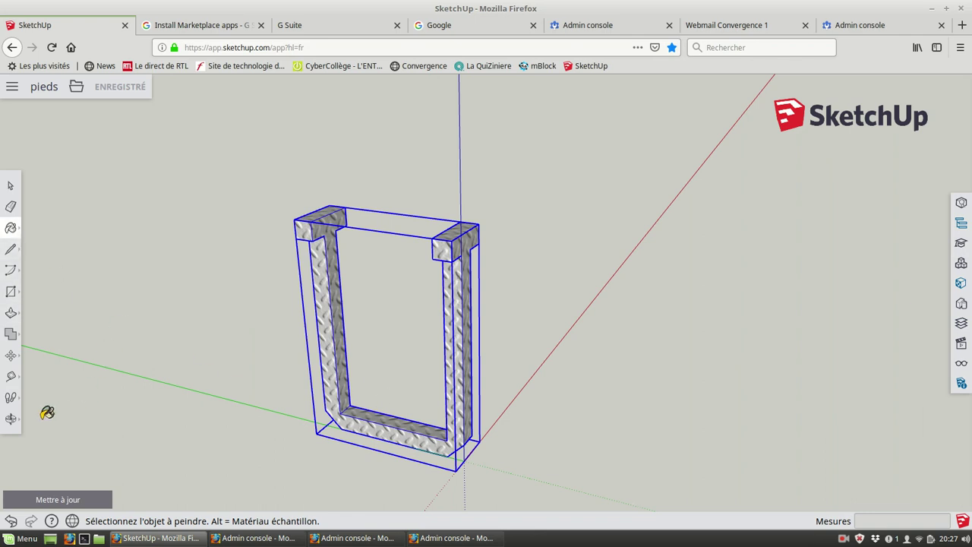
{"action": "left_click", "coordinate": [10, 420]}
{"action": "mouse_move", "coordinate": [430, 415]}
{"action": "left_mouse_down"}
{"action": "mouse_move", "coordinate": [371, 461]}
{"action": "mouse_move", "coordinate": [172, 461]}
{"action": "mouse_move", "coordinate": [560, 447]}
{"action": "mouse_move", "coordinate": [504, 465]}
{"action": "left_mouse_up"}
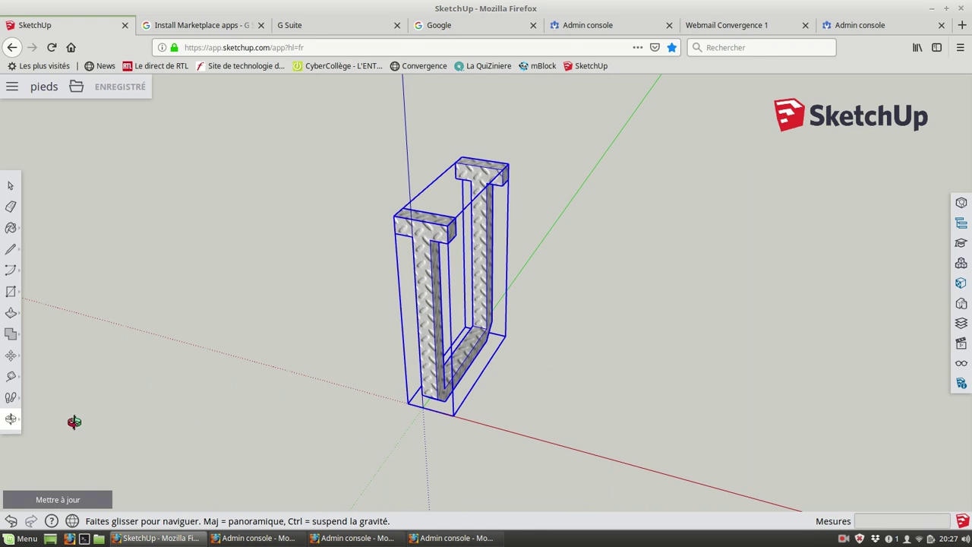
{"action": "left_click", "coordinate": [10, 420]}
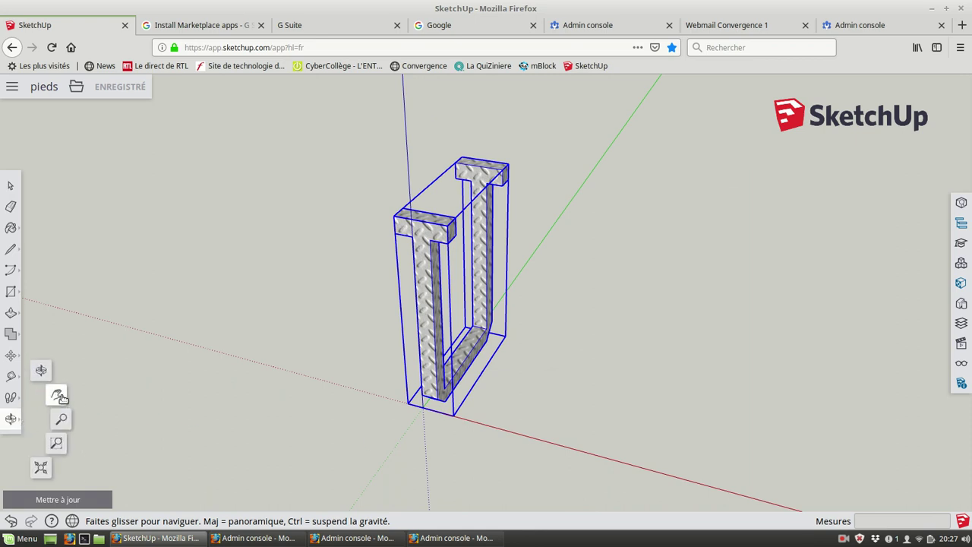
{"action": "left_click", "coordinate": [52, 395]}
{"action": "mouse_move", "coordinate": [501, 391]}
{"action": "left_mouse_down"}
{"action": "mouse_move", "coordinate": [289, 269]}
{"action": "mouse_move", "coordinate": [318, 313]}
{"action": "left_mouse_up"}
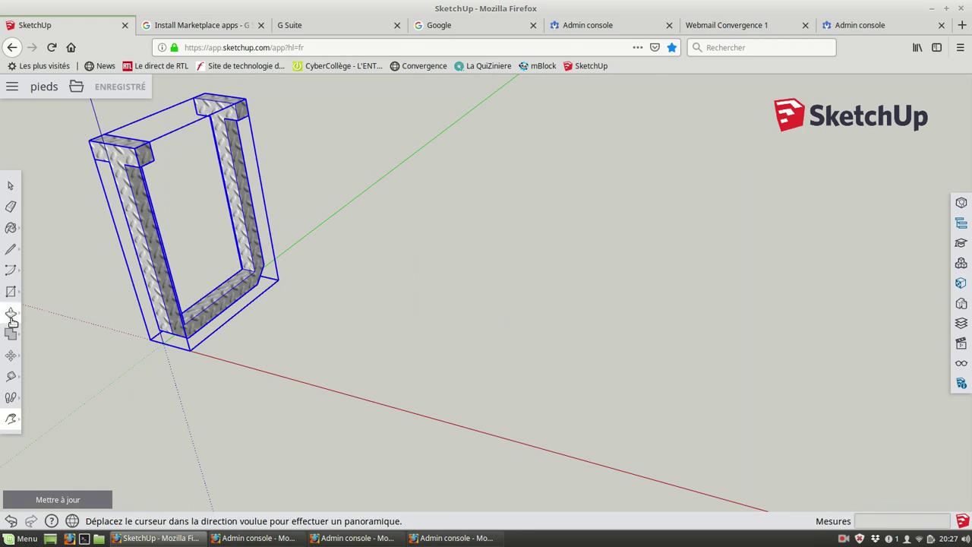
- Place Tape Measure guides about 200 cm from the bracket along the red axis
{"action": "left_click", "coordinate": [13, 377]}
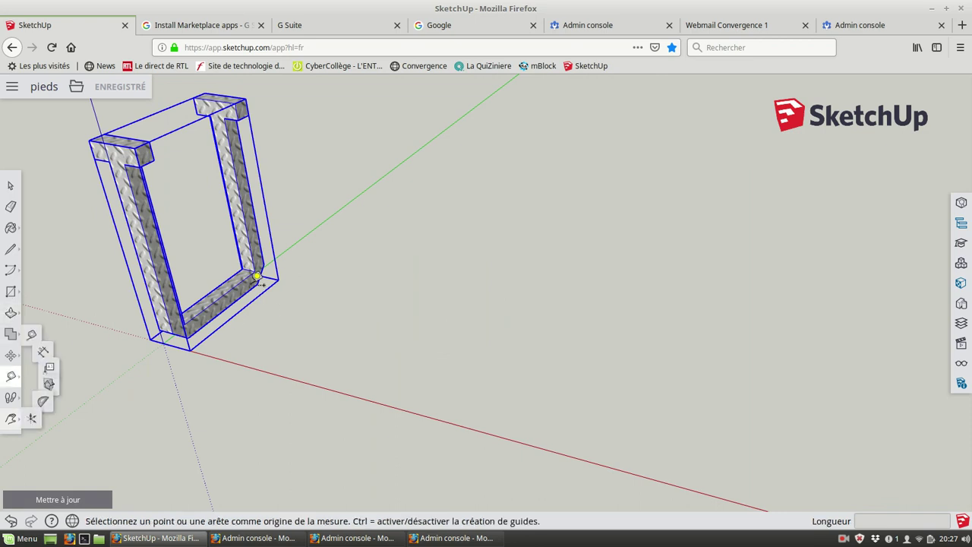
{"action": "left_click", "coordinate": [301, 239]}
{"action": "type", "text": "200"}
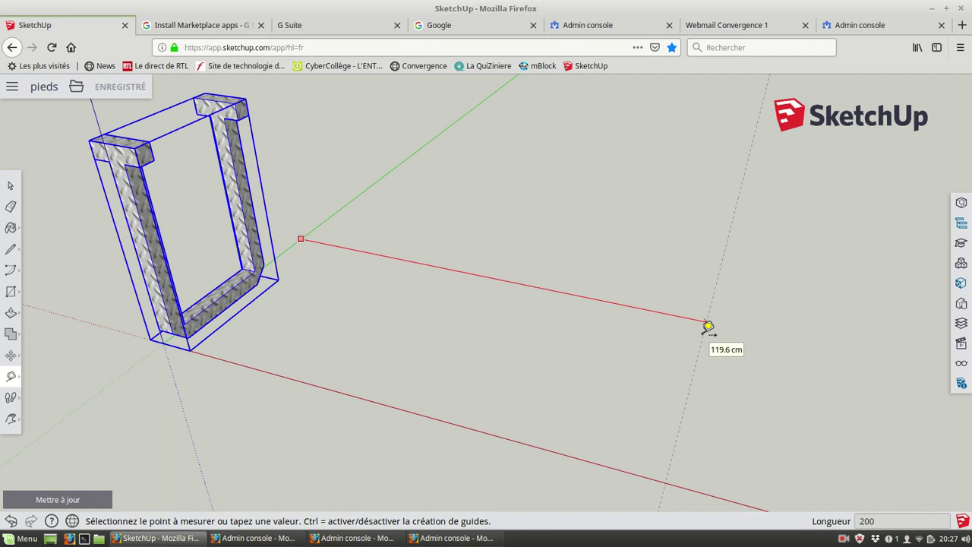
{"action": "left_click", "coordinate": [709, 326]}
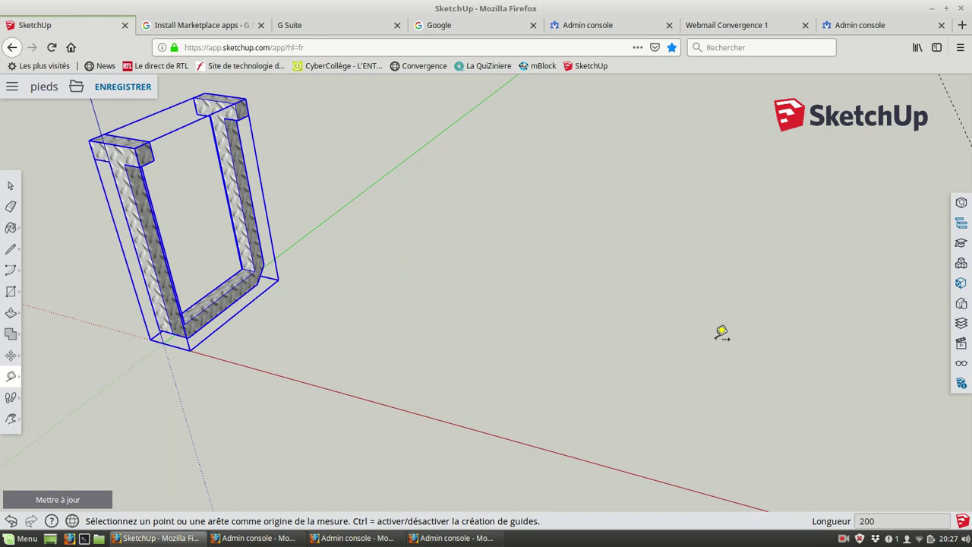
{"action": "scroll", "coordinate": [718, 328], "scroll_direction": "down", "scroll_amount": 3}
{"action": "scroll", "coordinate": [785, 344], "scroll_direction": "down", "scroll_amount": 1}
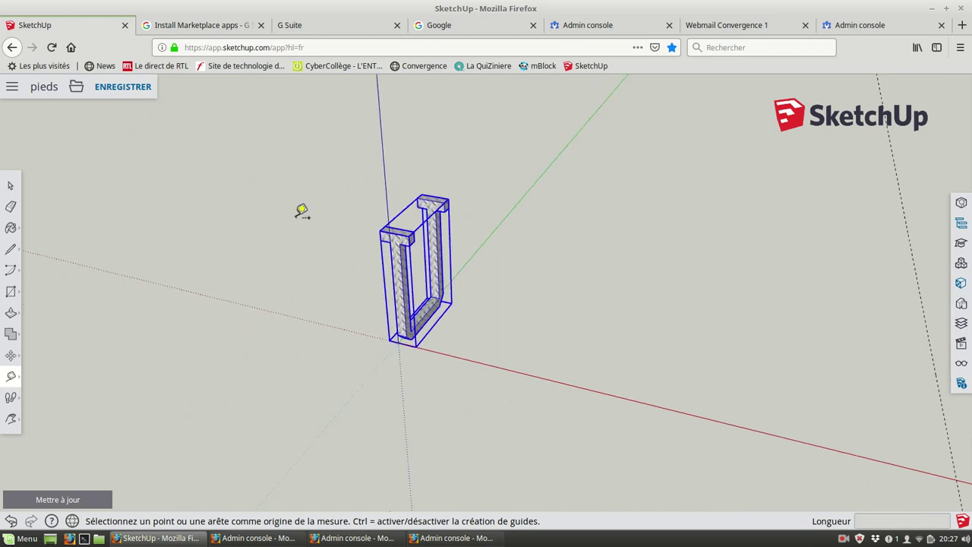
{"action": "left_click", "coordinate": [384, 177]}
{"action": "type", "text": "200"}
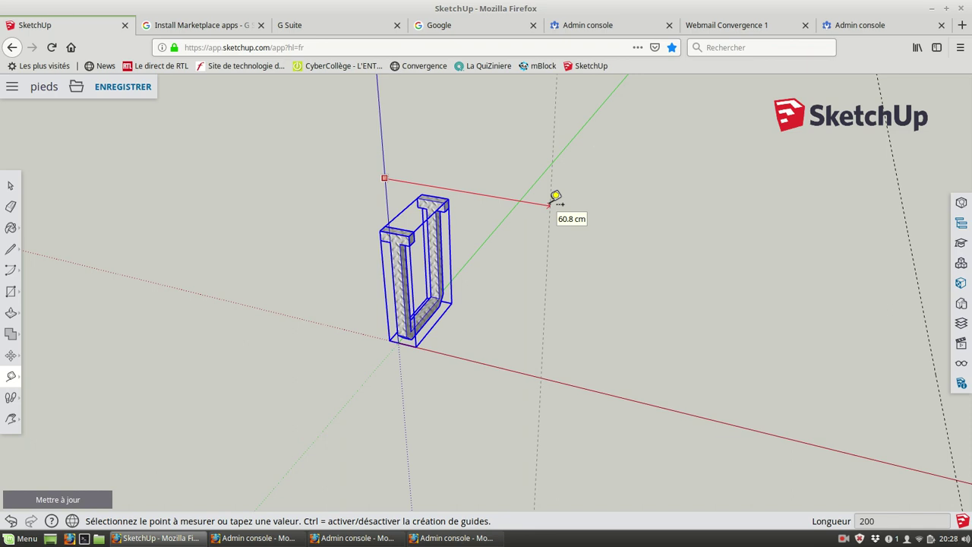
{"action": "left_click", "coordinate": [556, 199]}
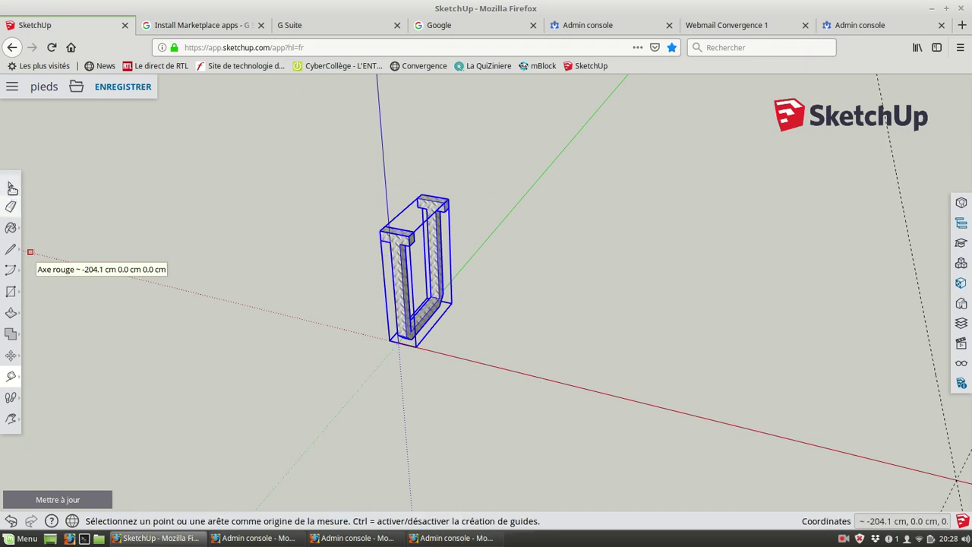
- Copy the bracket group and paste the copy far to the right along the red axis
{"action": "left_click", "coordinate": [11, 187]}
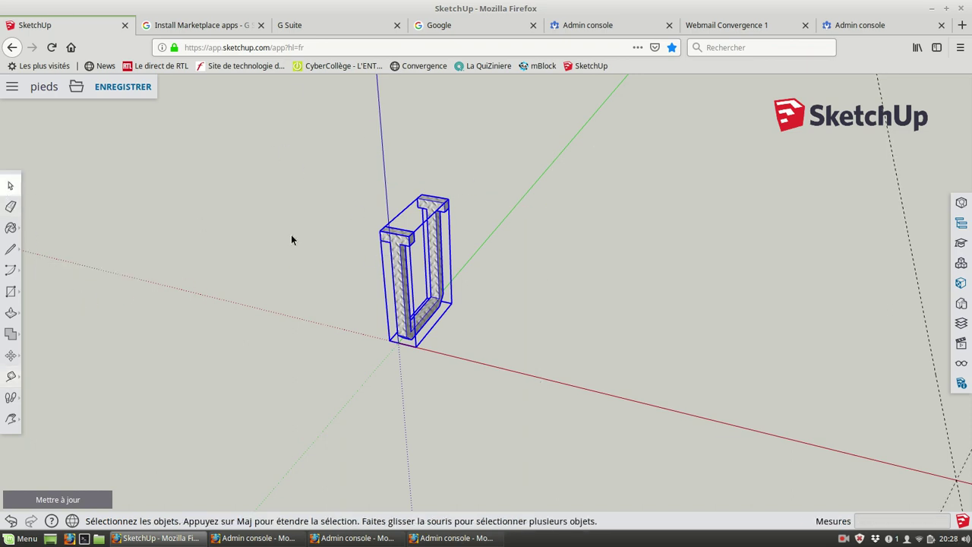
{"action": "right_click", "coordinate": [397, 286]}
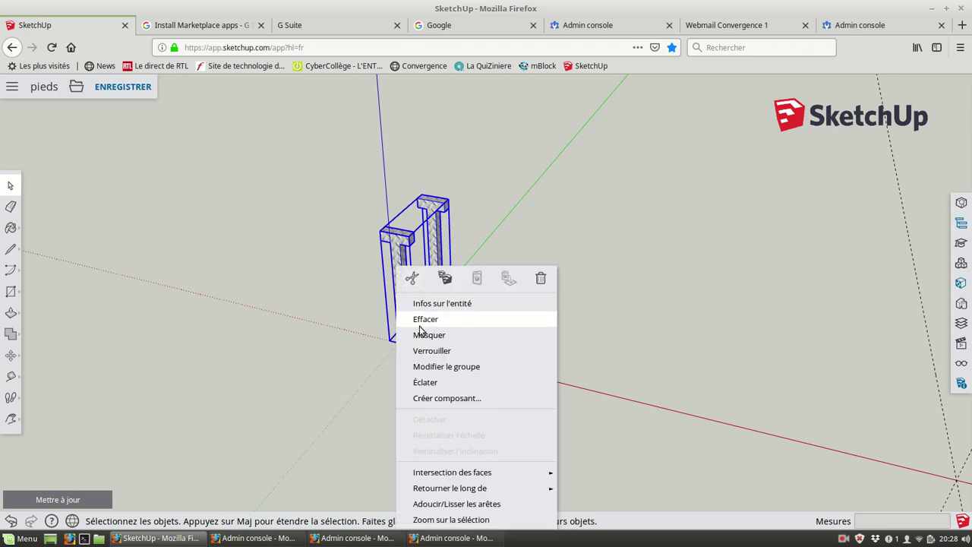
{"action": "left_click", "coordinate": [404, 261]}
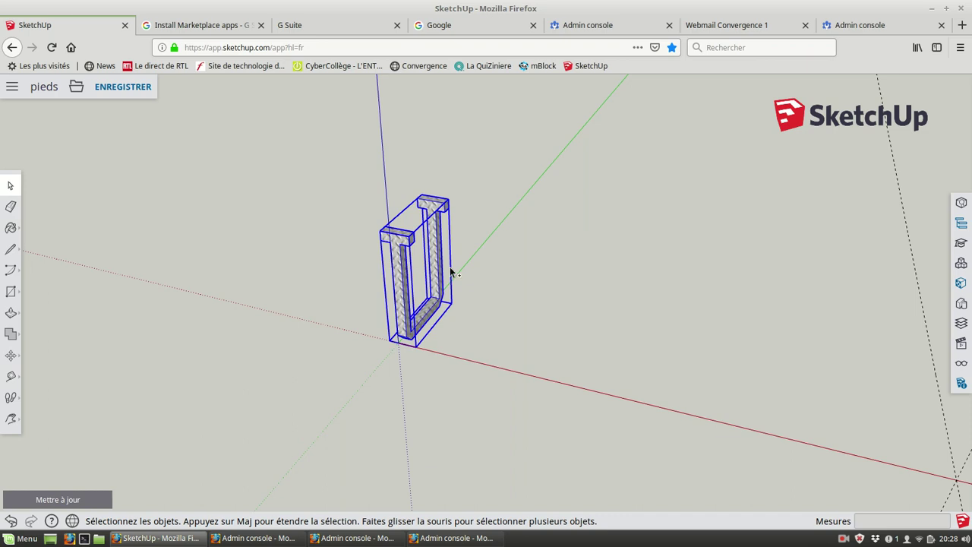
{"action": "key", "text": "ctrl+v"}
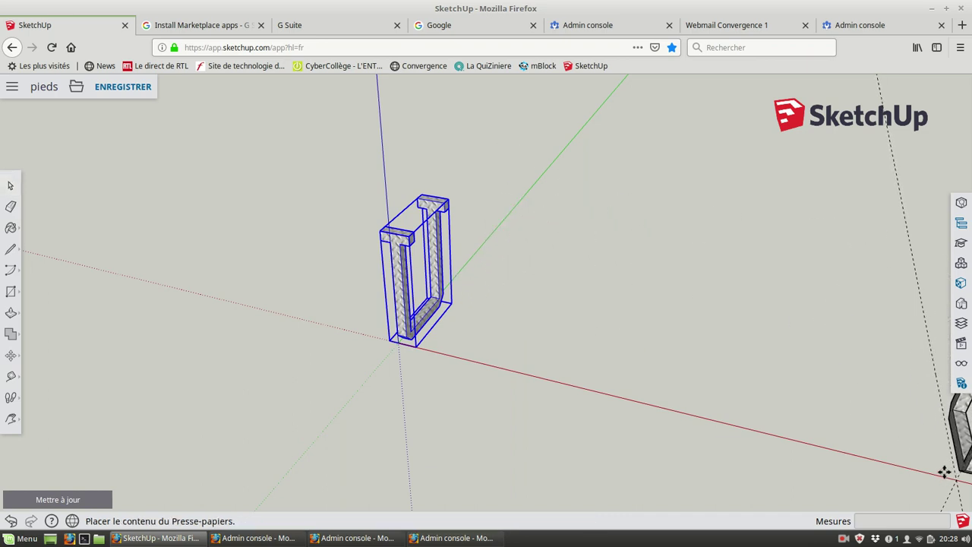
{"action": "left_click", "coordinate": [939, 467]}
{"action": "key", "text": "m"}
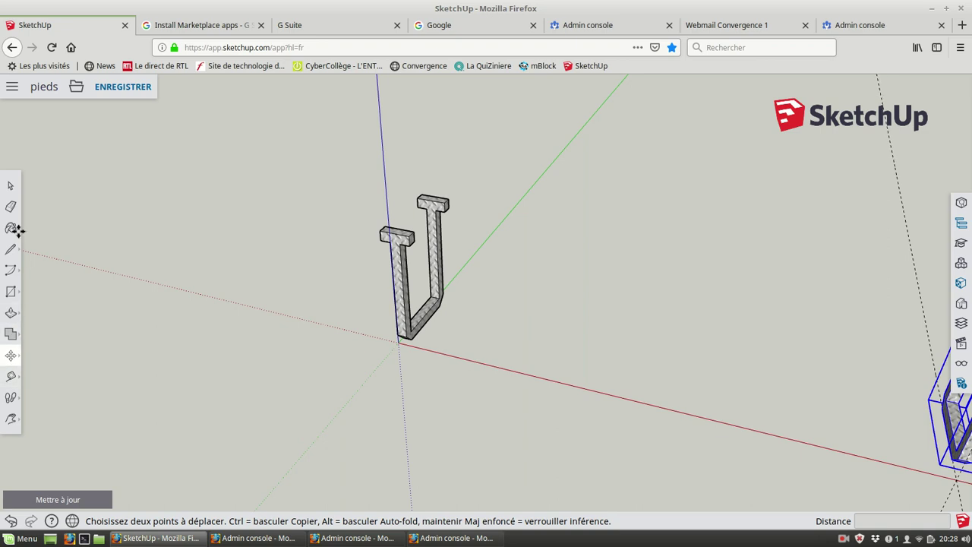
- Pan to bring the copied bracket into view and pick it up with Move
{"action": "left_click", "coordinate": [12, 424]}
{"action": "mouse_move", "coordinate": [662, 399]}
{"action": "left_mouse_down"}
{"action": "mouse_move", "coordinate": [347, 304]}
{"action": "mouse_move", "coordinate": [164, 273]}
{"action": "mouse_move", "coordinate": [175, 284]}
{"action": "left_mouse_up"}
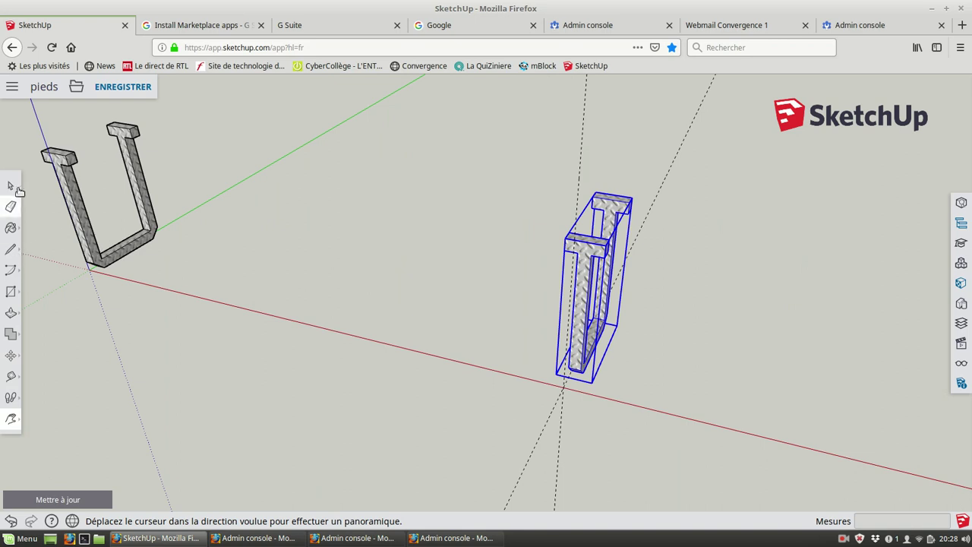
{"action": "left_click", "coordinate": [11, 186]}
{"action": "left_click", "coordinate": [11, 356]}
{"action": "left_click", "coordinate": [593, 386]}
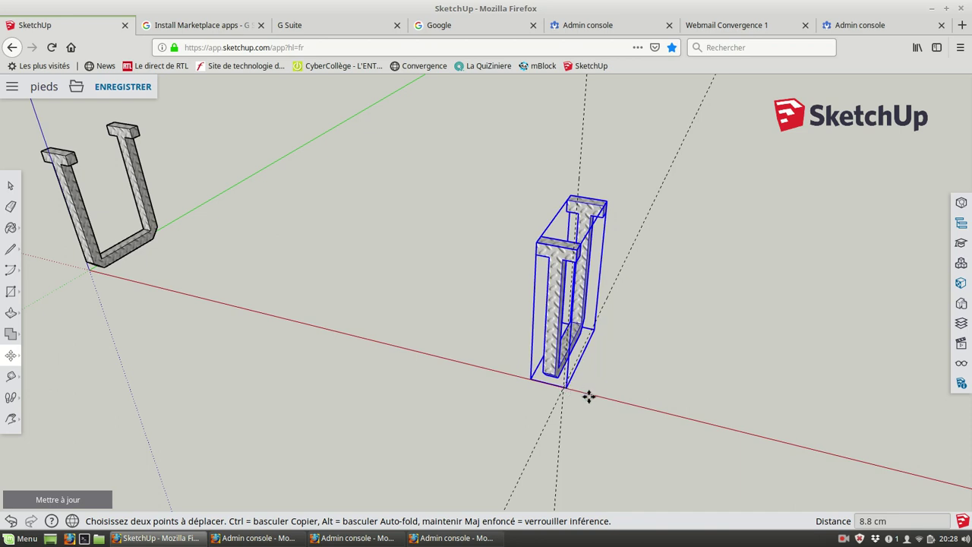
- Move the copied bracket by its base corner onto the guide point on the red axis
{"action": "scroll", "coordinate": [588, 410], "scroll_direction": "up", "scroll_amount": 2}
{"action": "scroll", "coordinate": [562, 416], "scroll_direction": "up", "scroll_amount": 2}
{"action": "scroll", "coordinate": [547, 395], "scroll_direction": "up", "scroll_amount": 2}
{"action": "left_click", "coordinate": [534, 363]}
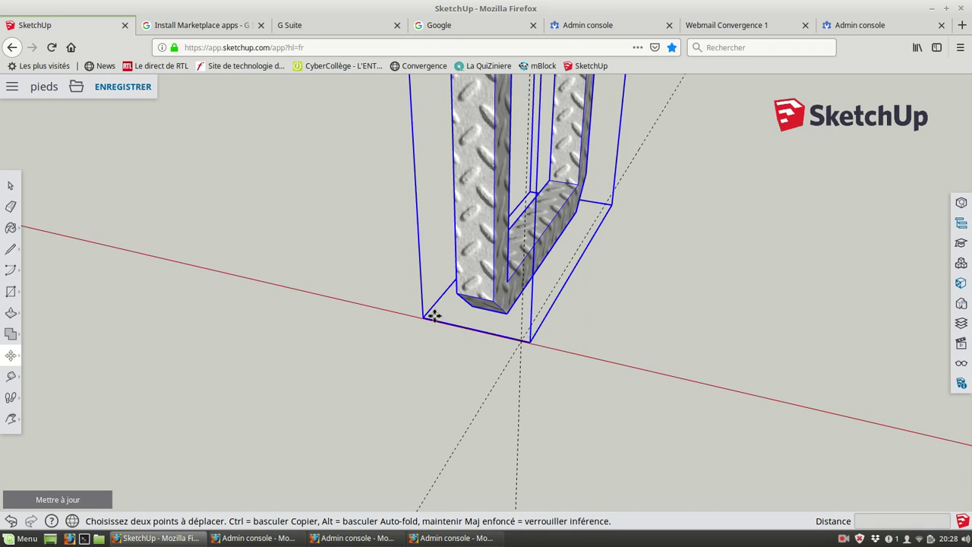
{"action": "left_click", "coordinate": [537, 328]}
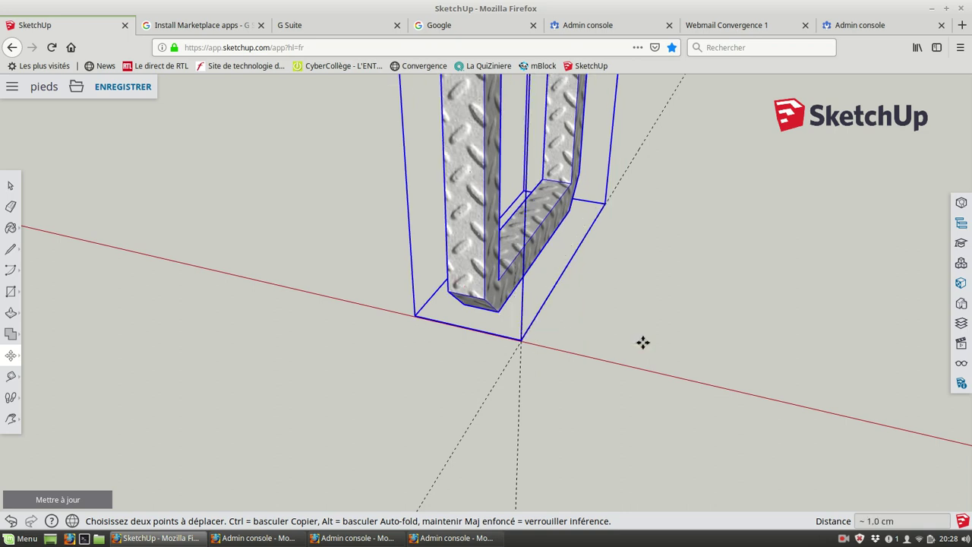
{"action": "left_click", "coordinate": [632, 370]}
{"action": "scroll", "coordinate": [636, 395], "scroll_direction": "down", "scroll_amount": 3}
{"action": "scroll", "coordinate": [638, 409], "scroll_direction": "down", "scroll_amount": 3}
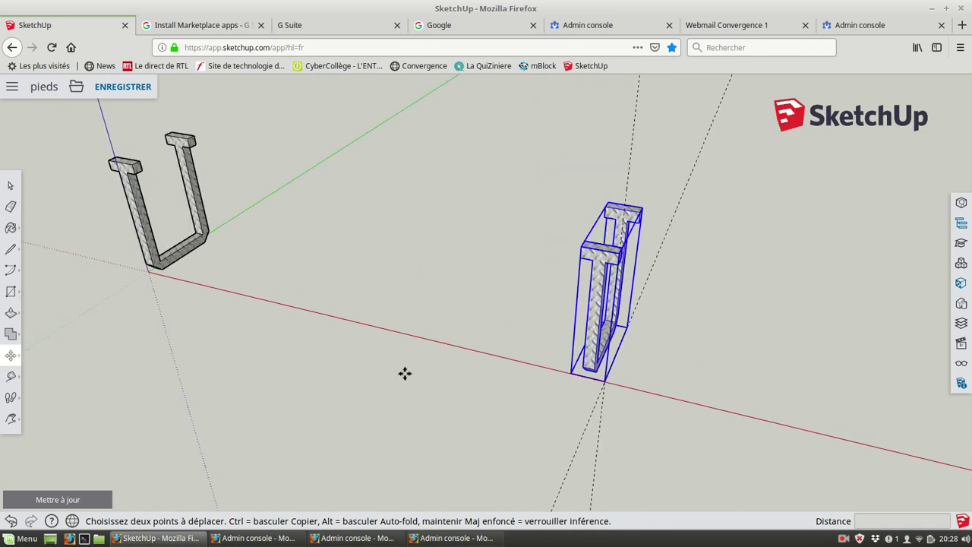
{"action": "key", "text": "Escape"}
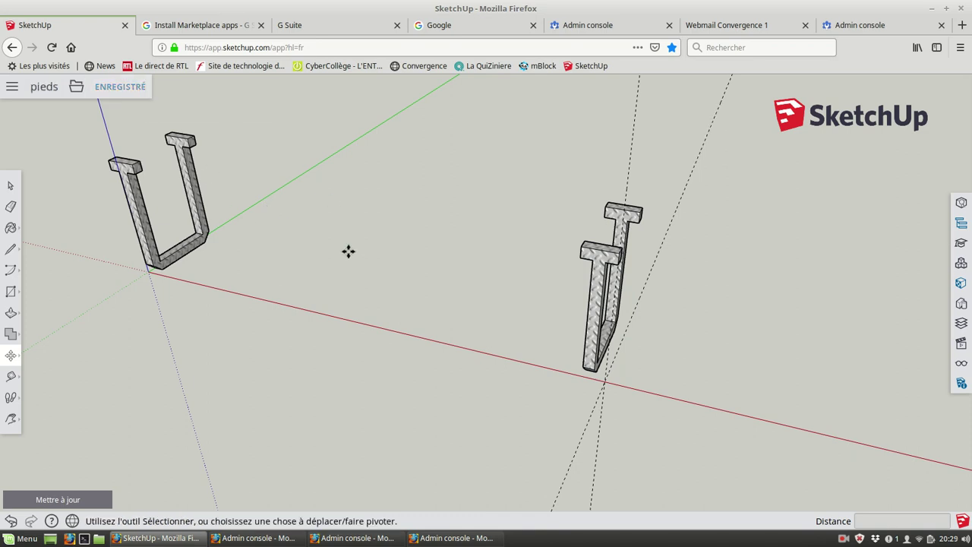
- Draw a 240 × 50 cm rectangle for the shelf board
{"action": "scroll", "coordinate": [539, 456], "scroll_direction": "down", "scroll_amount": 1}
{"action": "key", "text": "m"}
{"action": "scroll", "coordinate": [562, 452], "scroll_direction": "up", "scroll_amount": 1}
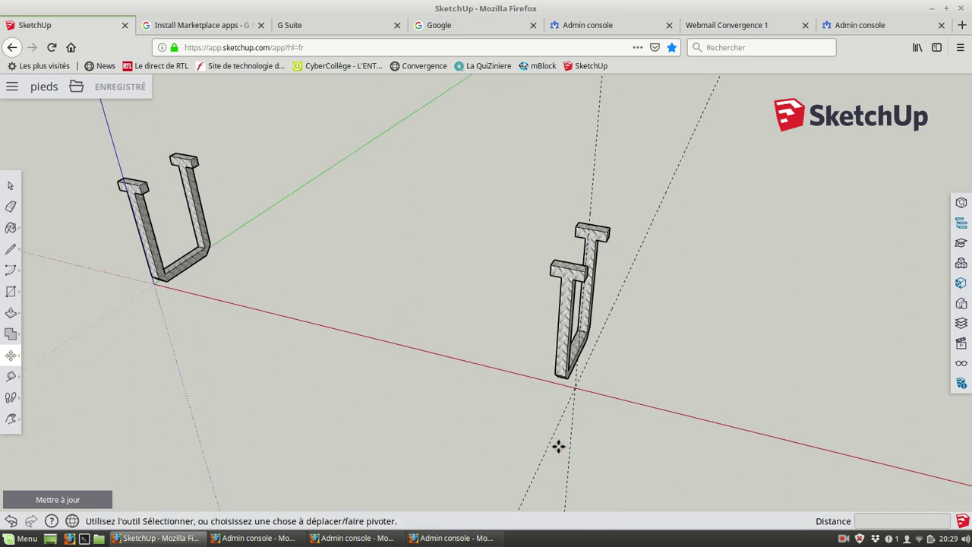
{"action": "scroll", "coordinate": [547, 441], "scroll_direction": "down", "scroll_amount": 1}
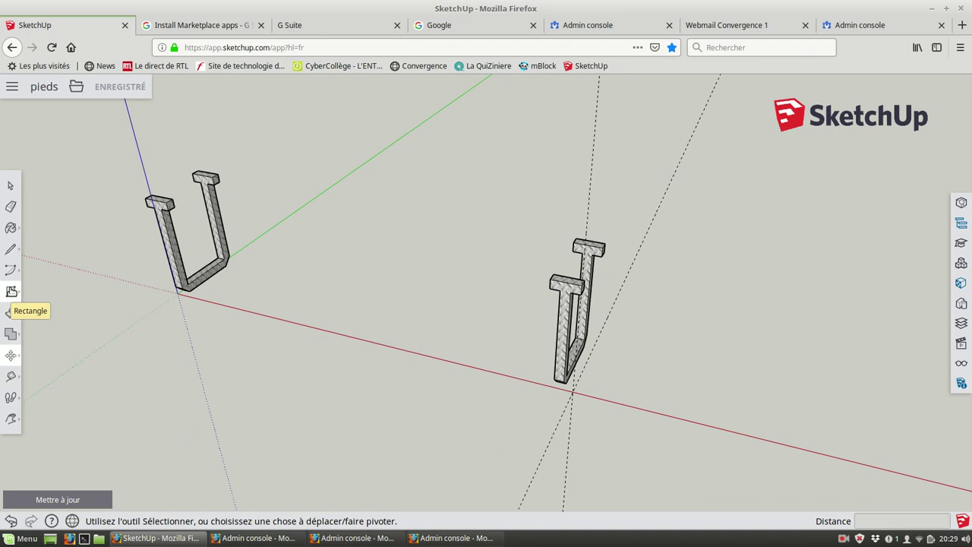
{"action": "left_click", "coordinate": [11, 292]}
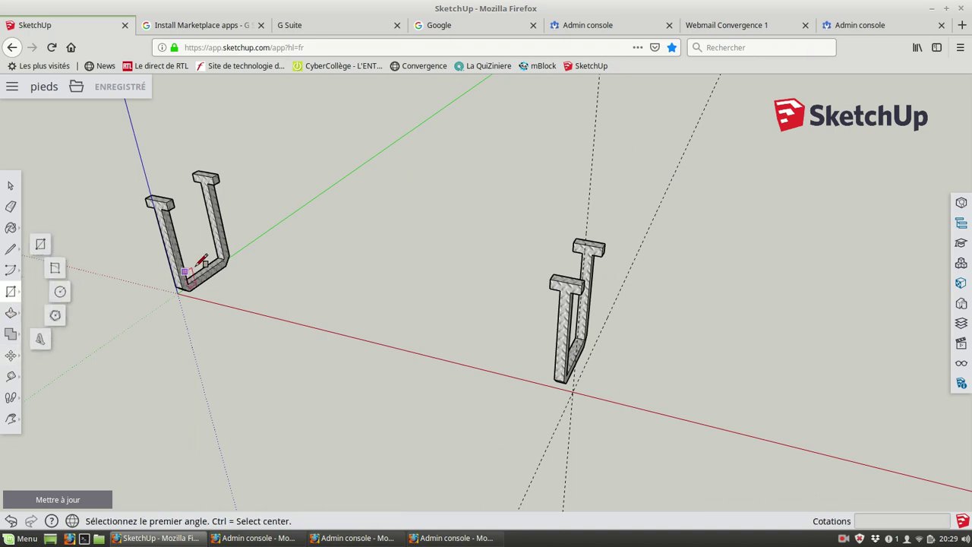
{"action": "left_click", "coordinate": [296, 211]}
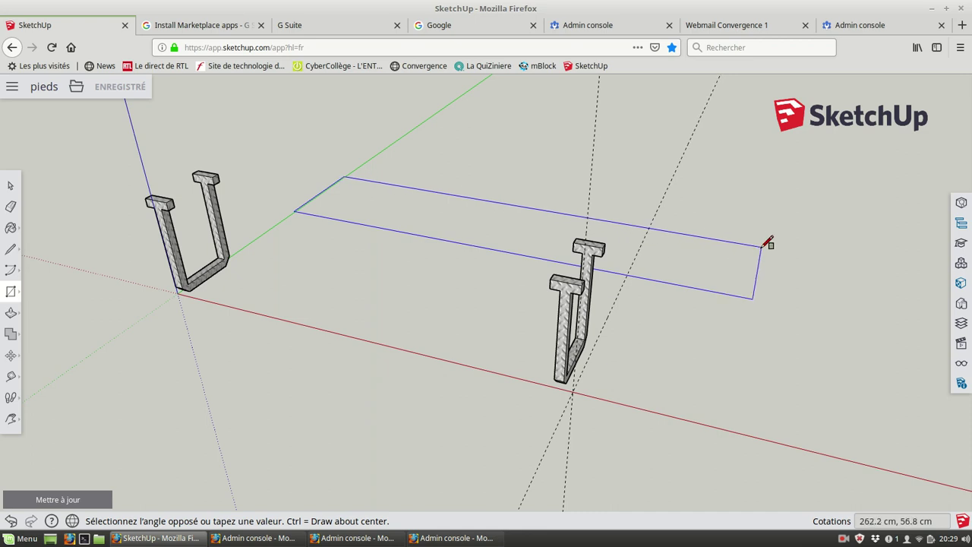
{"action": "type", "text": "240,50"}
{"action": "left_click", "coordinate": [768, 243]}
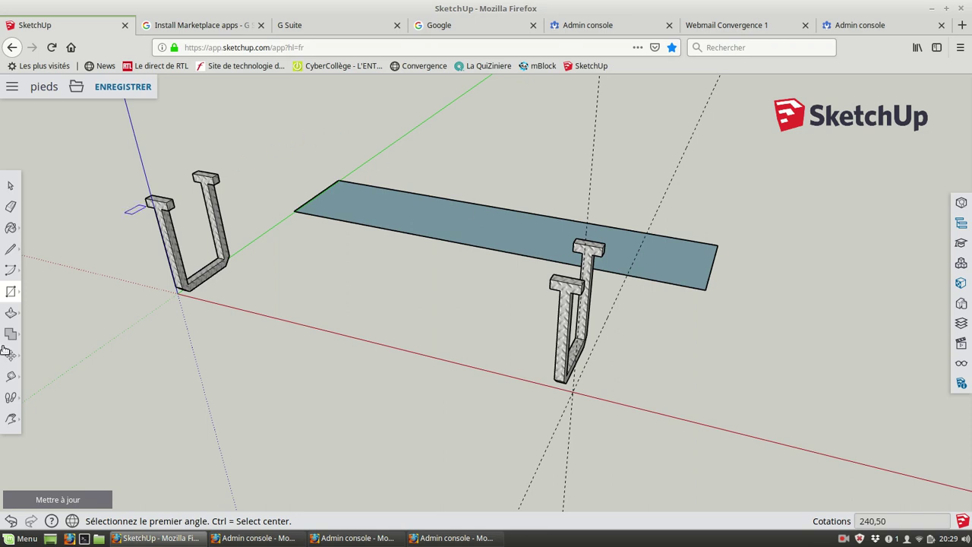
- Push/Pull the rectangle to a 4 cm thickness
{"action": "left_click", "coordinate": [12, 312]}
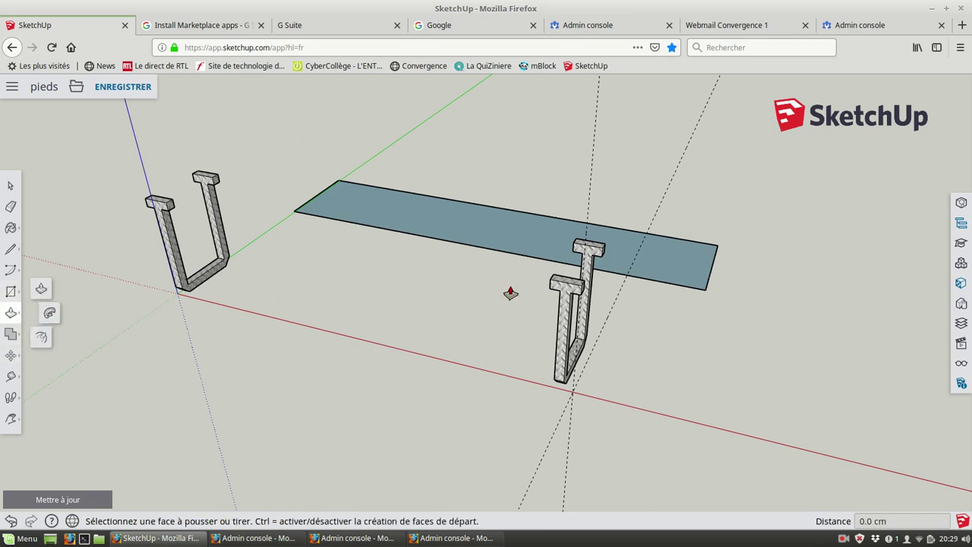
{"action": "left_click", "coordinate": [682, 275]}
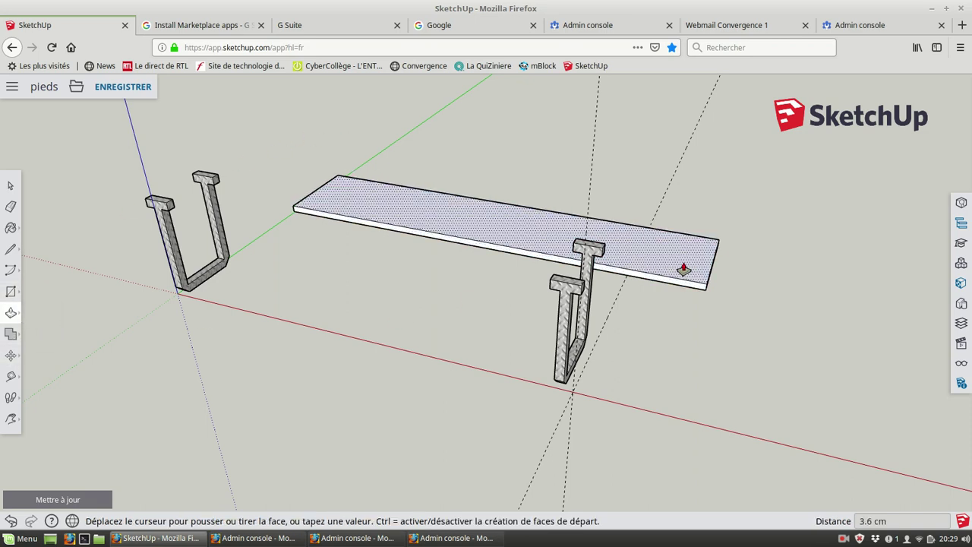
{"action": "type", "text": "4"}
{"action": "key", "text": "Return"}
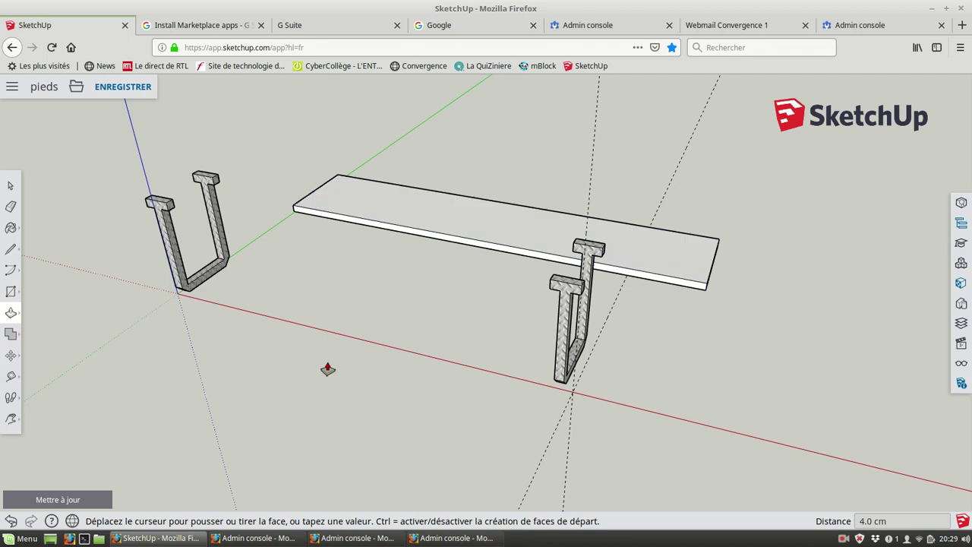
- Place a guide across the board and draw a 240 cm line along its edge
{"action": "left_click", "coordinate": [17, 376]}
{"action": "left_click", "coordinate": [442, 232]}
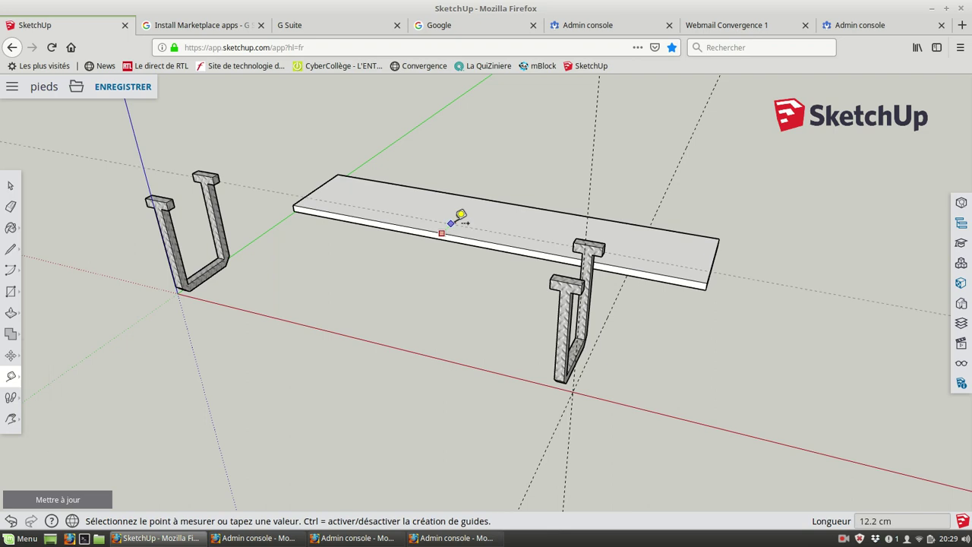
{"action": "left_click", "coordinate": [467, 221]}
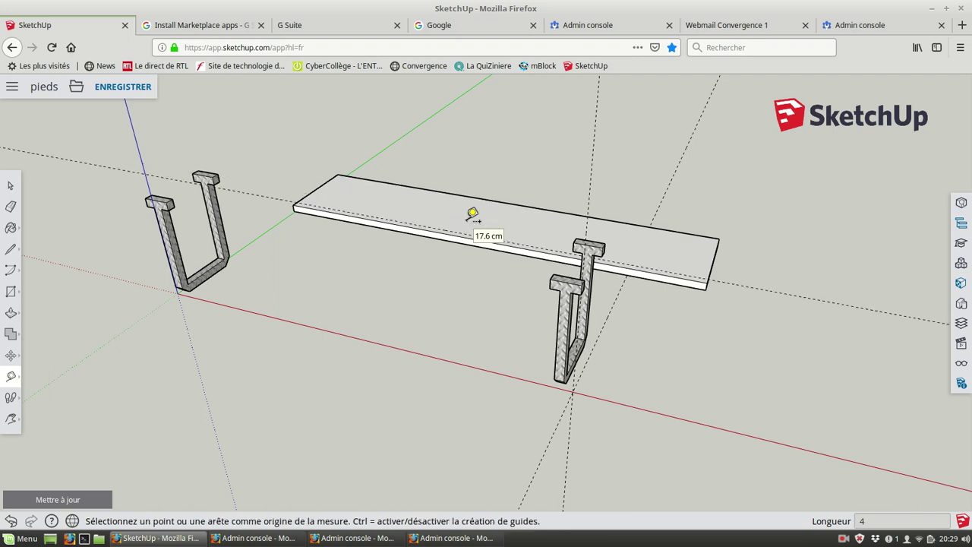
{"action": "scroll", "coordinate": [466, 211], "scroll_direction": "up", "scroll_amount": 2}
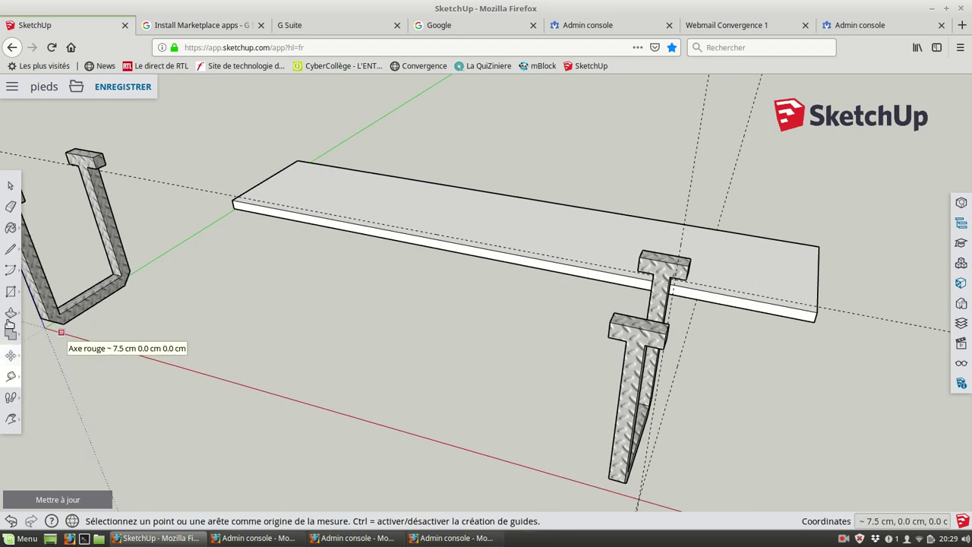
{"action": "left_click", "coordinate": [12, 249]}
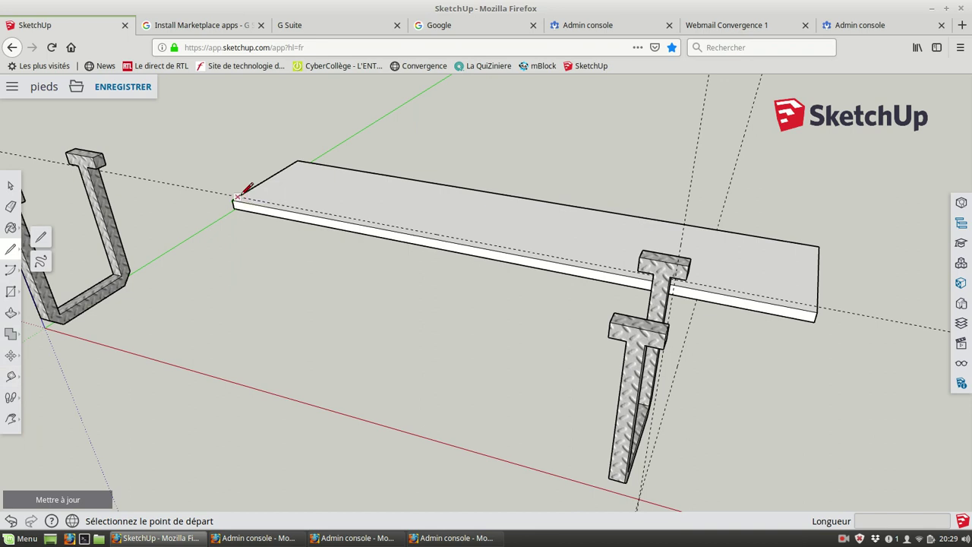
{"action": "left_click", "coordinate": [238, 197]}
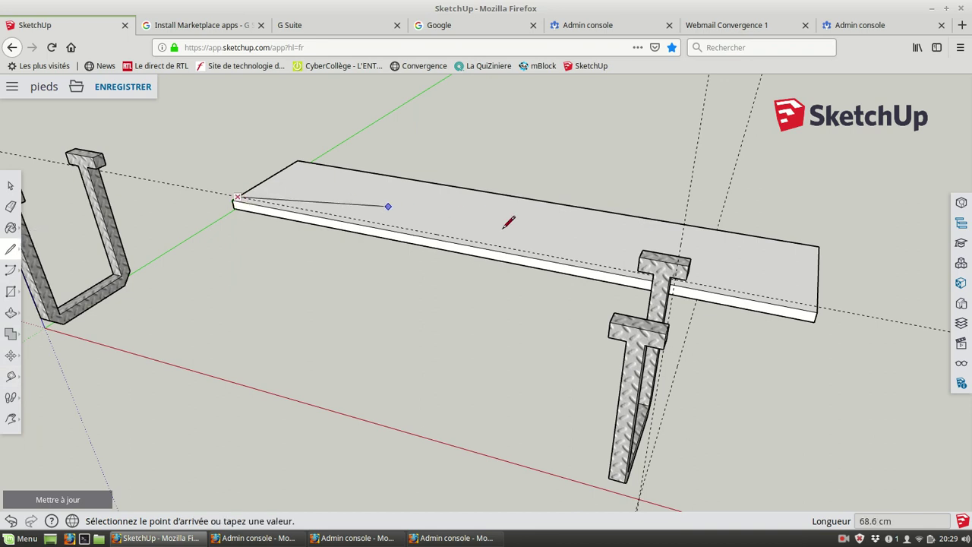
{"action": "left_click", "coordinate": [817, 305]}
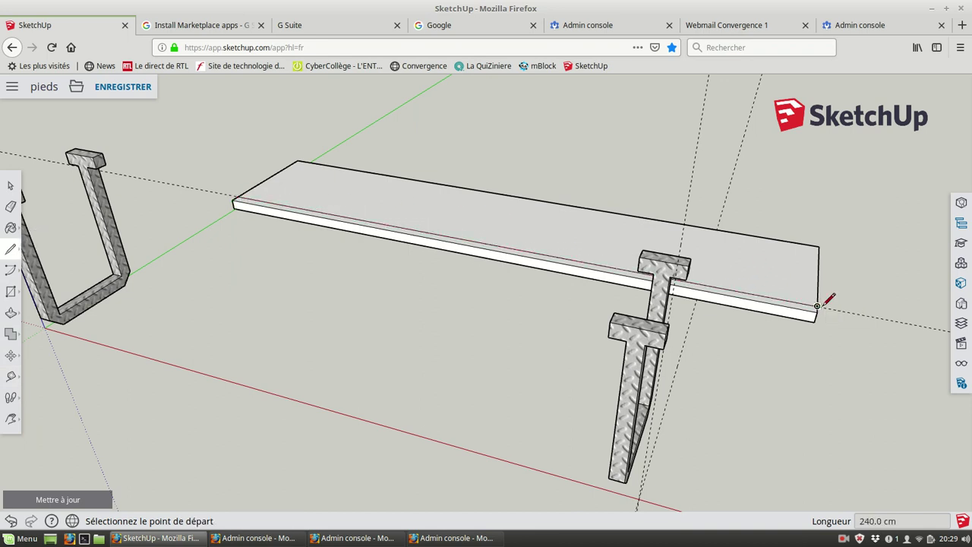
- Pull the edge strip up 50 cm to raise the back panel
{"action": "left_click", "coordinate": [11, 312]}
{"action": "left_click", "coordinate": [471, 256]}
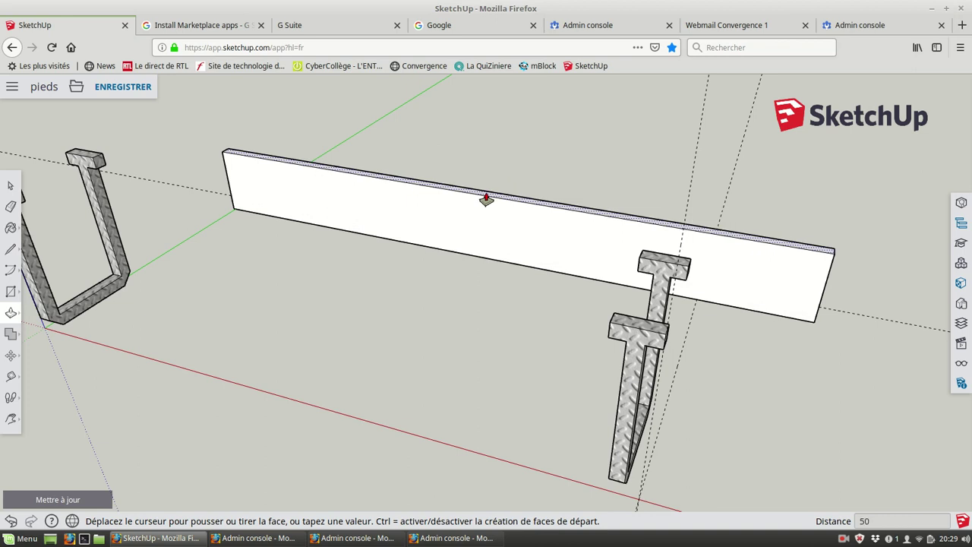
{"action": "key", "text": "Return"}
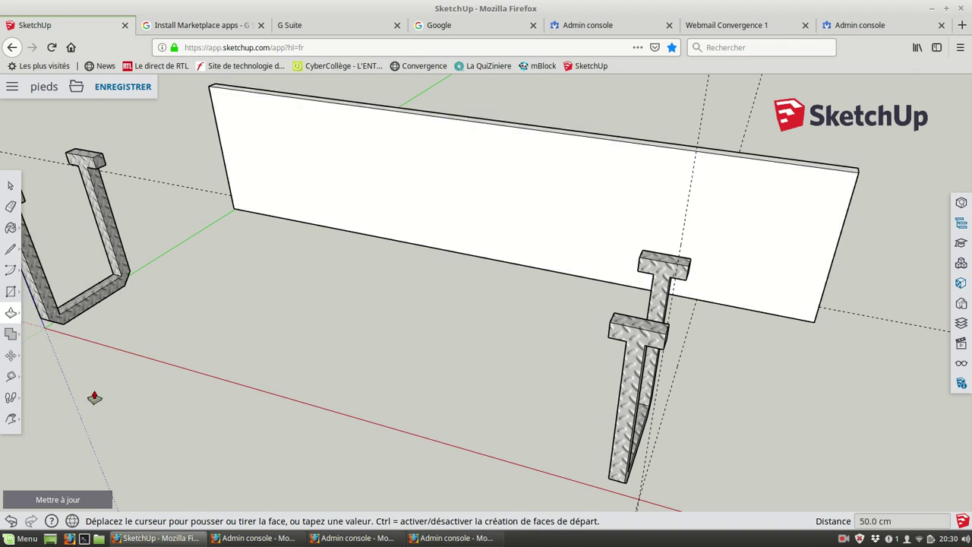
{"action": "scroll", "coordinate": [129, 376], "scroll_direction": "down", "scroll_amount": 1}
{"action": "scroll", "coordinate": [129, 376], "scroll_direction": "down", "scroll_amount": 1}
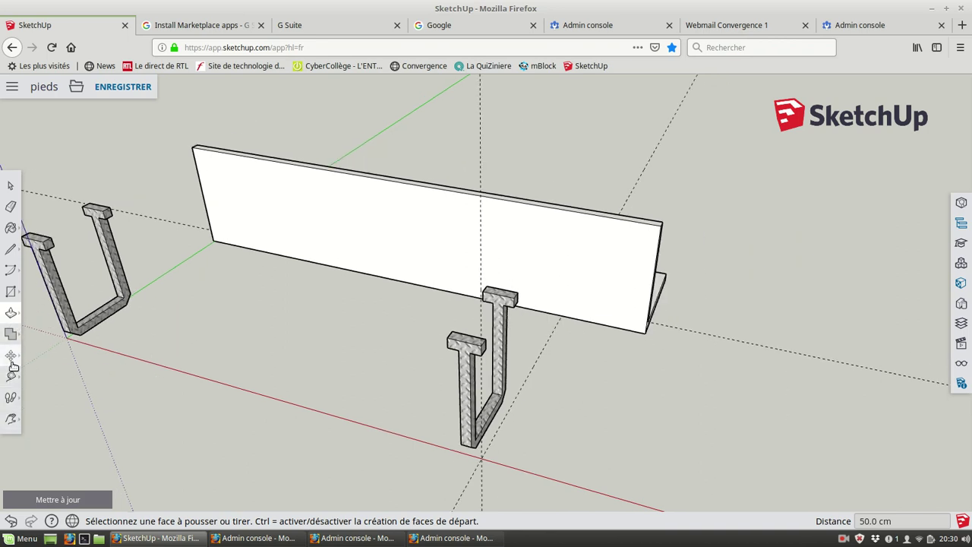
- Orbit to a front view and place a guide 120 cm from the panel's left edge
{"action": "left_click", "coordinate": [15, 420]}
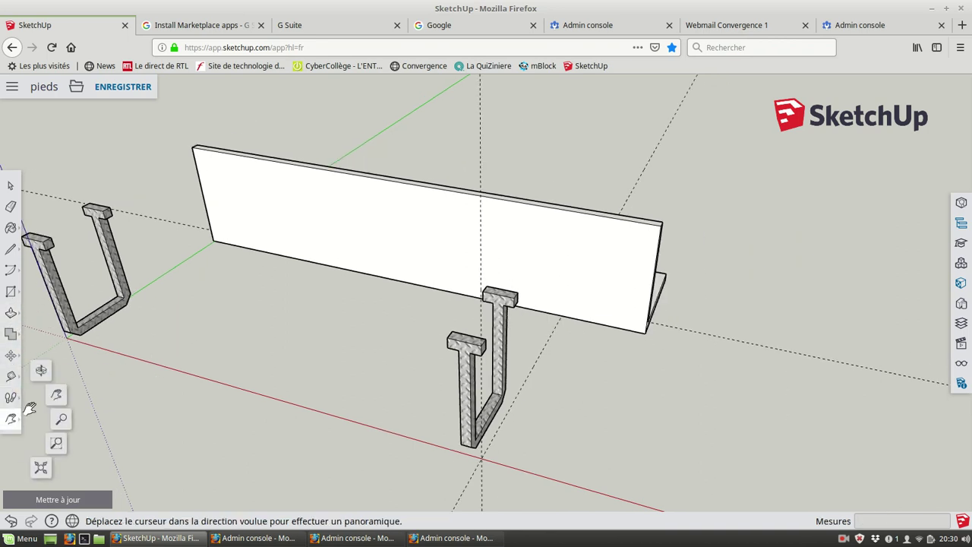
{"action": "left_click", "coordinate": [41, 372]}
{"action": "mouse_move", "coordinate": [207, 273]}
{"action": "left_mouse_down"}
{"action": "mouse_move", "coordinate": [795, 293]}
{"action": "mouse_move", "coordinate": [591, 456]}
{"action": "mouse_move", "coordinate": [843, 343]}
{"action": "mouse_move", "coordinate": [847, 439]}
{"action": "left_mouse_up"}
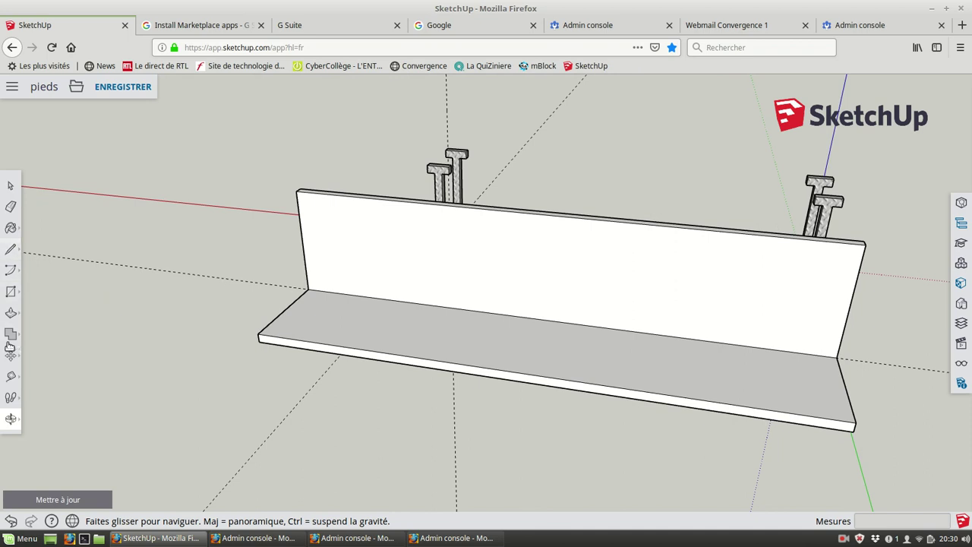
{"action": "left_click", "coordinate": [11, 377]}
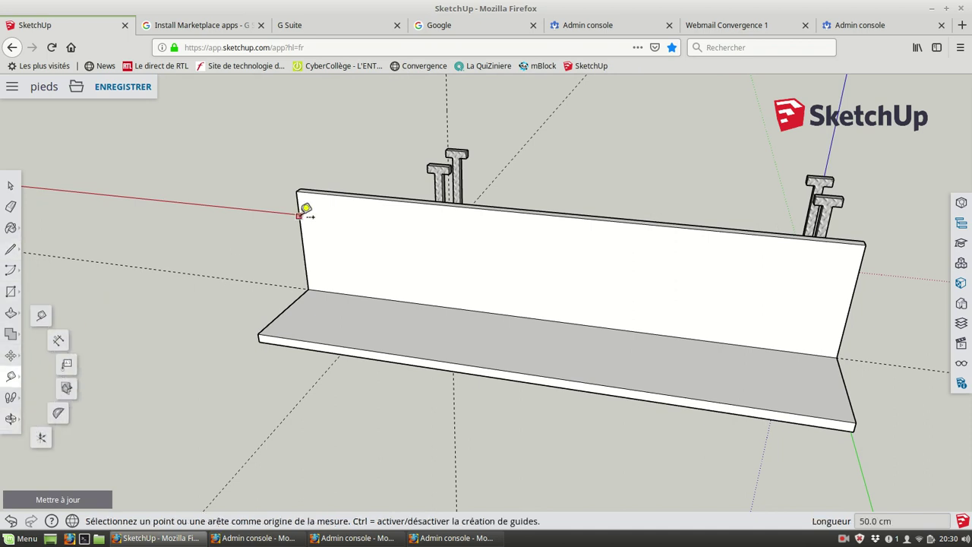
{"action": "left_click", "coordinate": [301, 231]}
{"action": "type", "text": "120"}
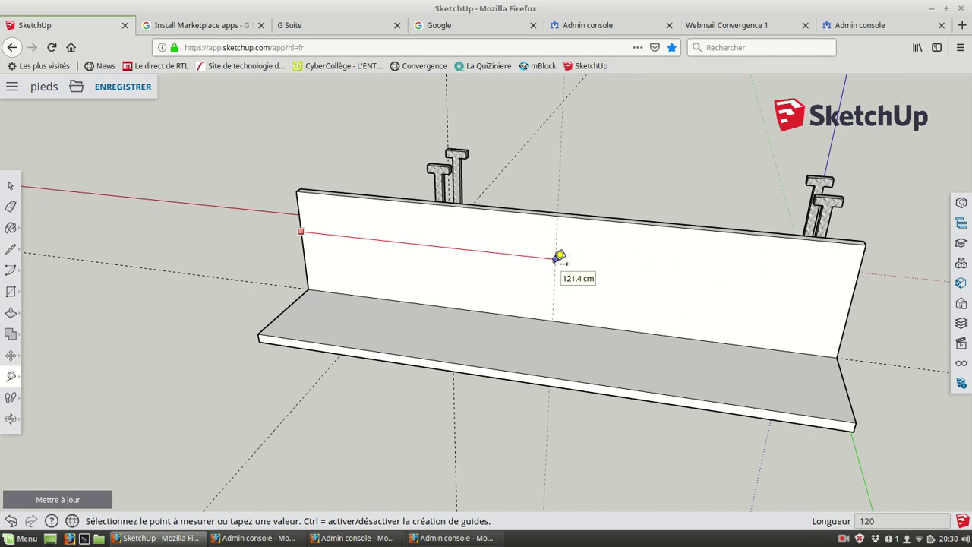
{"action": "left_click", "coordinate": [560, 256]}
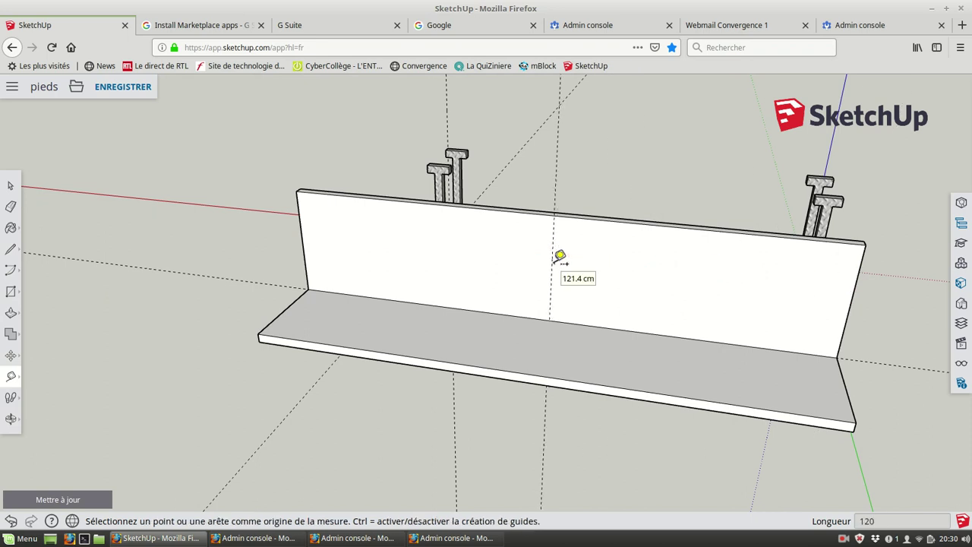
{"action": "left_click", "coordinate": [15, 272]}
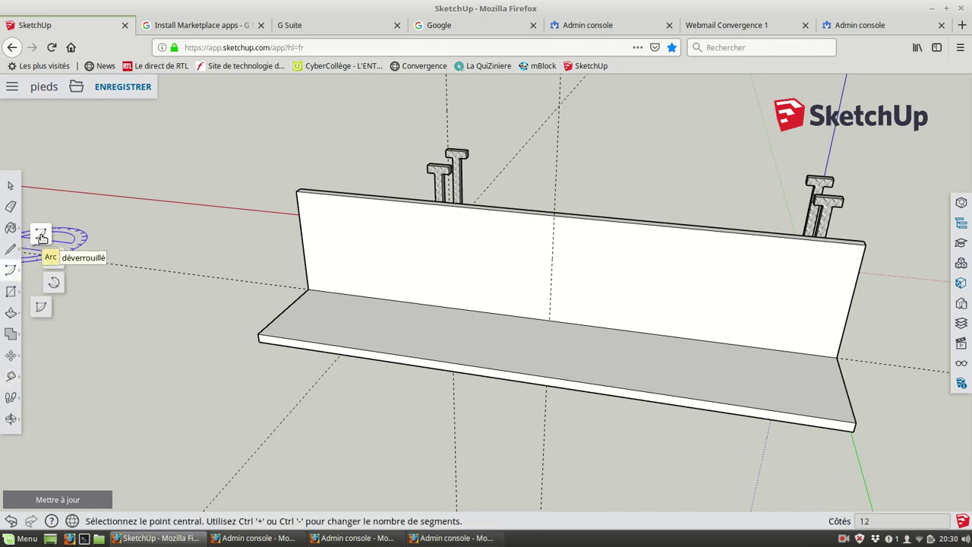
- Draw a 2-point arc between the panel's bottom corners bulging 50 cm to its top
{"action": "left_click", "coordinate": [42, 237]}
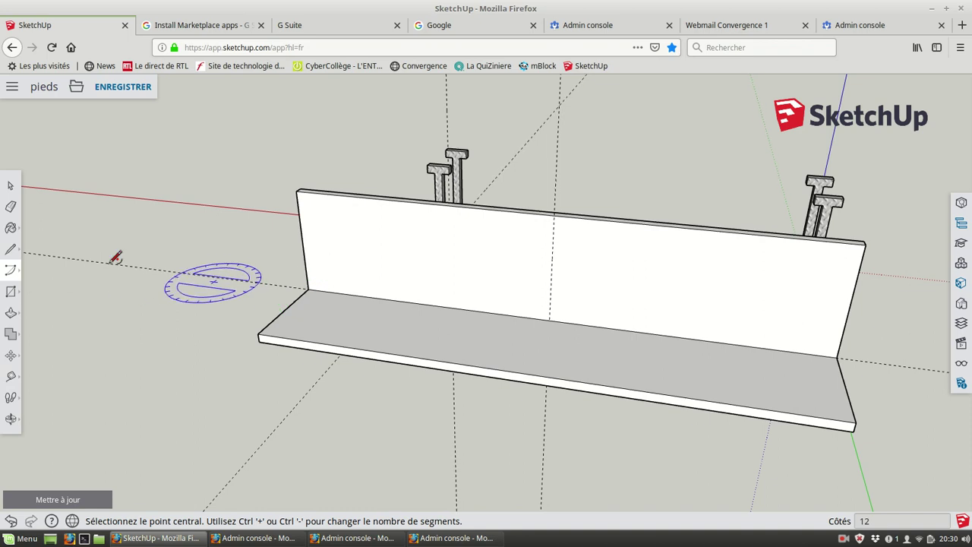
{"action": "left_click", "coordinate": [12, 274]}
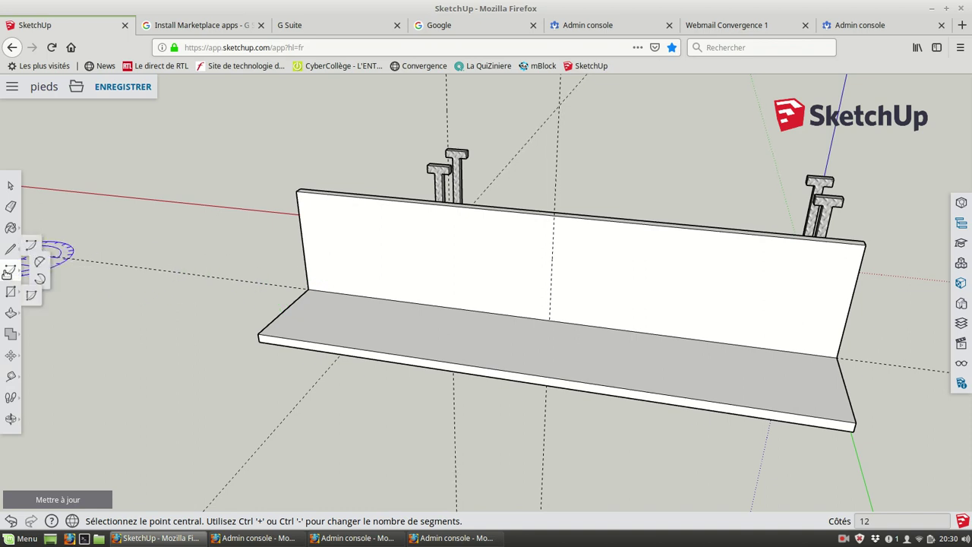
{"action": "left_click", "coordinate": [53, 261]}
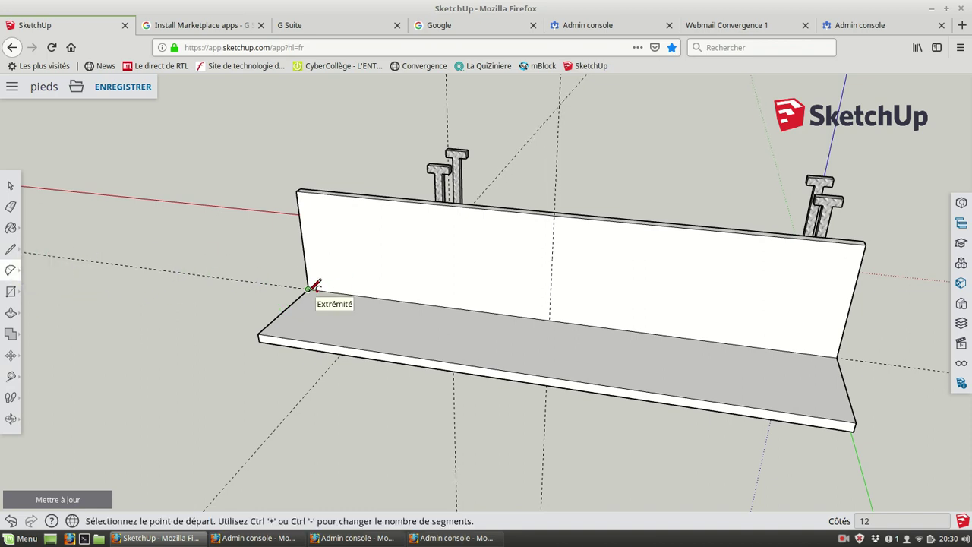
{"action": "left_click", "coordinate": [308, 289]}
{"action": "left_click", "coordinate": [837, 358]}
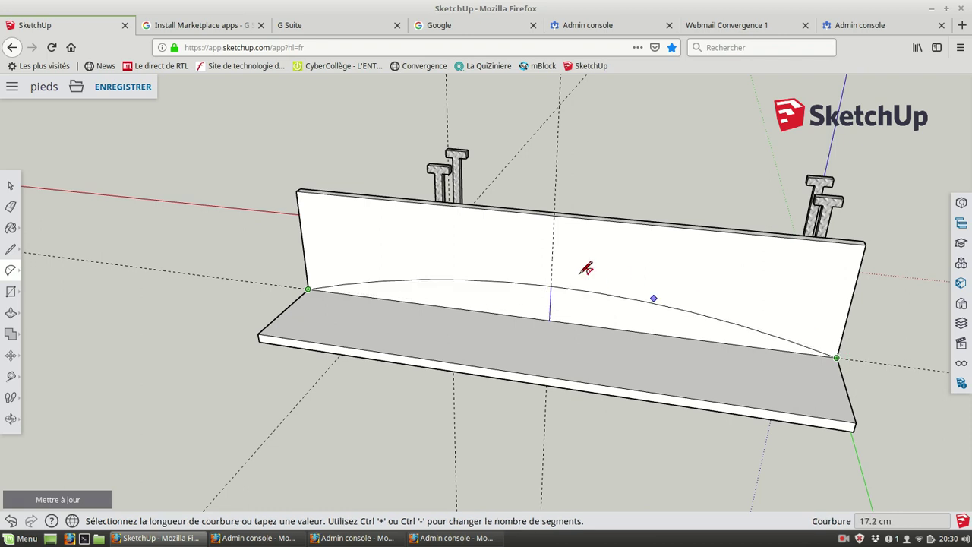
{"action": "left_click", "coordinate": [560, 214]}
- Push away the left and right corner pieces above the arc
{"action": "left_click", "coordinate": [10, 313]}
{"action": "left_click", "coordinate": [347, 244]}
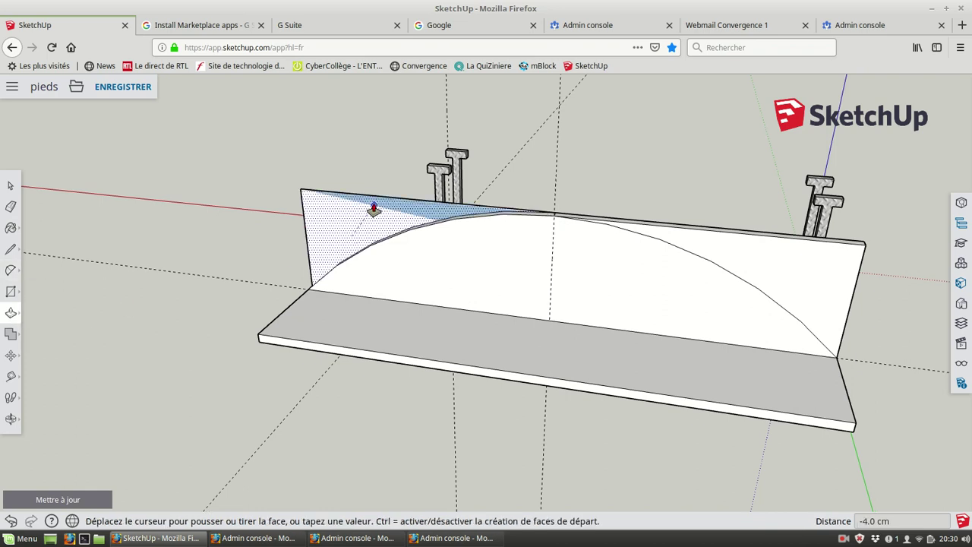
{"action": "left_click", "coordinate": [373, 209]}
{"action": "left_click", "coordinate": [707, 244]}
{"action": "left_click", "coordinate": [715, 242]}
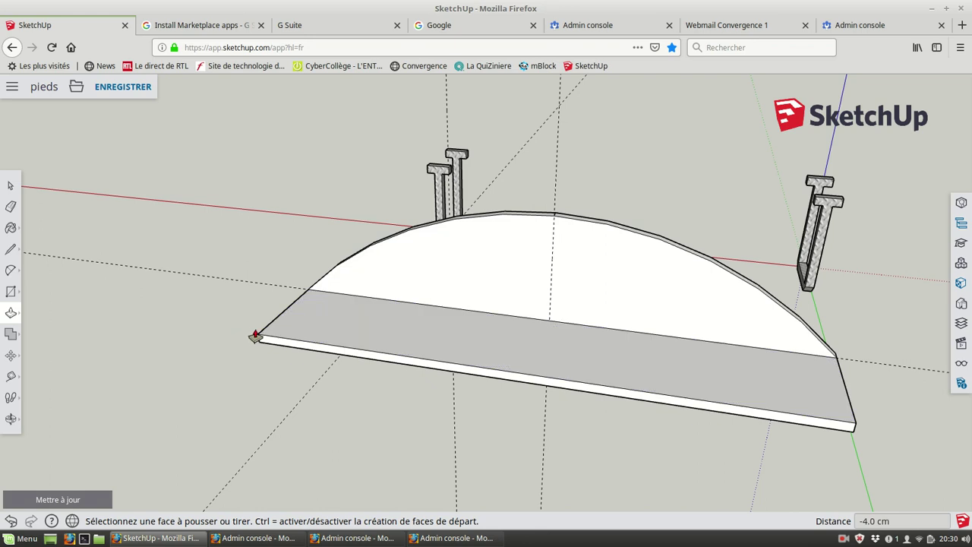
- Box-select the shelf board and arched back panel and combine them with Créer un groupe
{"action": "left_click", "coordinate": [10, 418]}
{"action": "mouse_move", "coordinate": [177, 351]}
{"action": "left_mouse_down"}
{"action": "mouse_move", "coordinate": [308, 398]}
{"action": "mouse_move", "coordinate": [360, 430]}
{"action": "mouse_move", "coordinate": [535, 474]}
{"action": "mouse_move", "coordinate": [744, 471]}
{"action": "mouse_move", "coordinate": [623, 440]}
{"action": "left_mouse_up"}
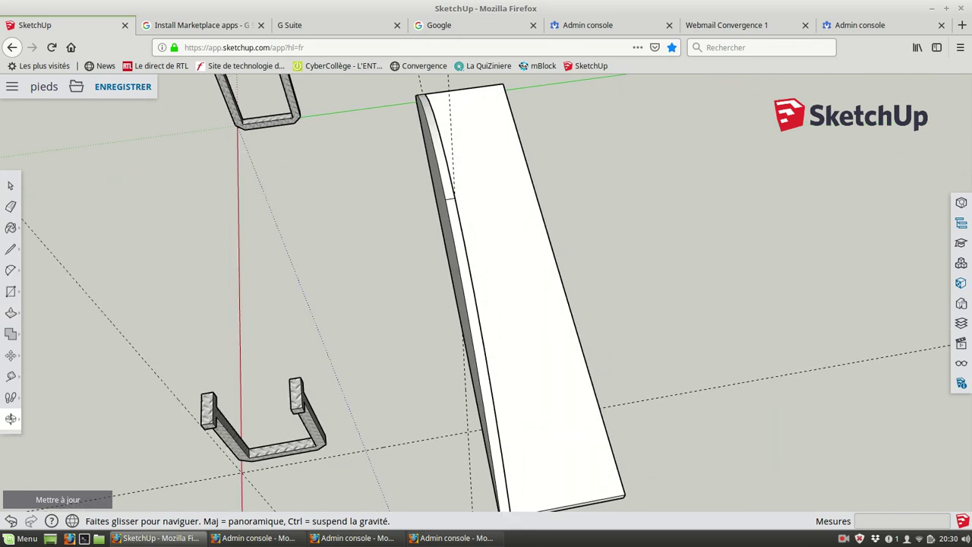
{"action": "left_click_drag", "start_coordinate": [643, 395], "coordinate": [608, 532]}
{"action": "left_click", "coordinate": [10, 185]}
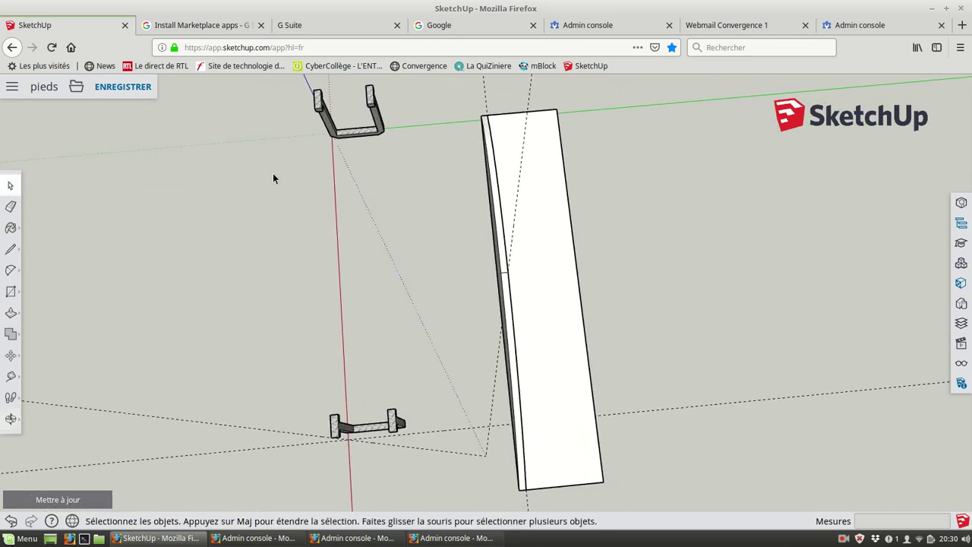
{"action": "left_click_drag", "start_coordinate": [468, 101], "coordinate": [684, 517]}
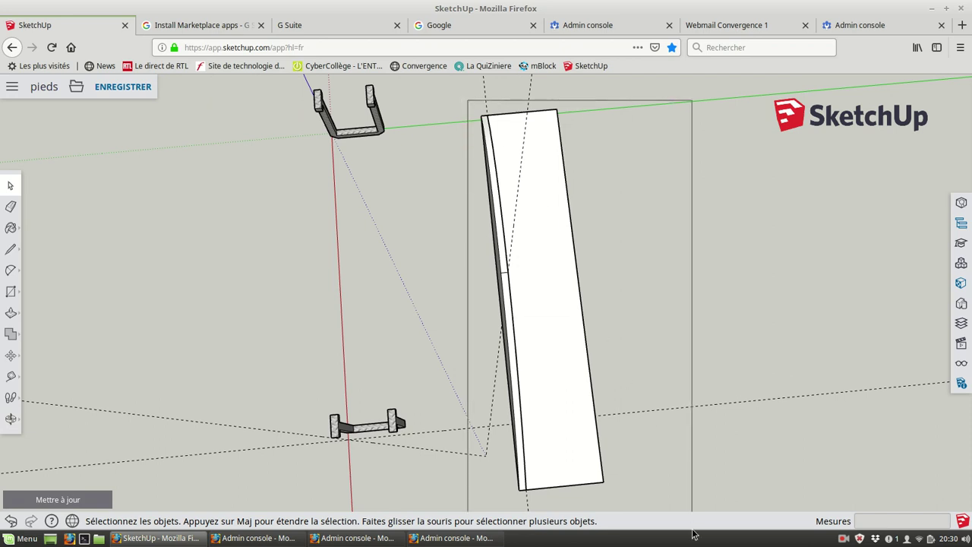
{"action": "right_click", "coordinate": [577, 422]}
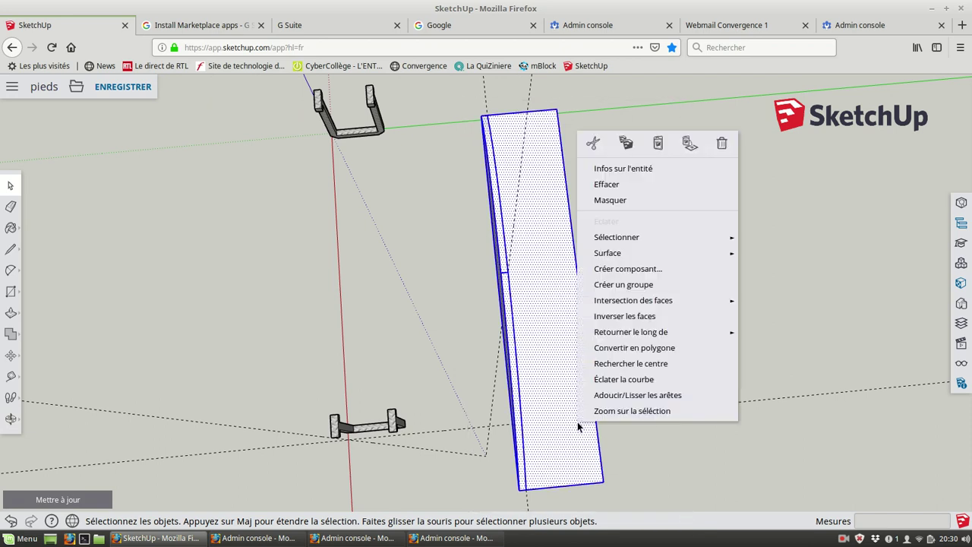
{"action": "left_click", "coordinate": [640, 287]}
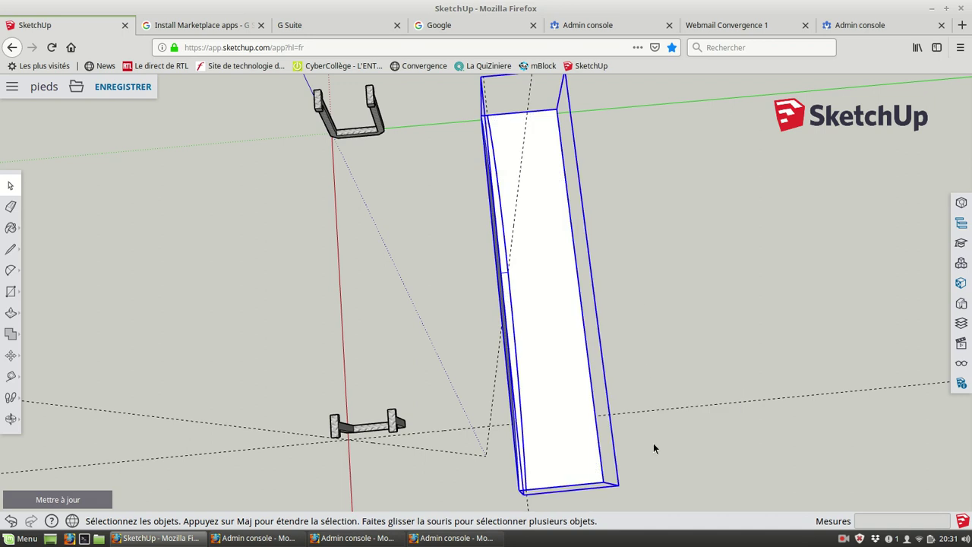
{"action": "left_click", "coordinate": [12, 419]}
{"action": "mouse_move", "coordinate": [606, 454]}
{"action": "left_mouse_down"}
{"action": "mouse_move", "coordinate": [354, 174]}
{"action": "mouse_move", "coordinate": [385, 179]}
{"action": "left_mouse_up"}
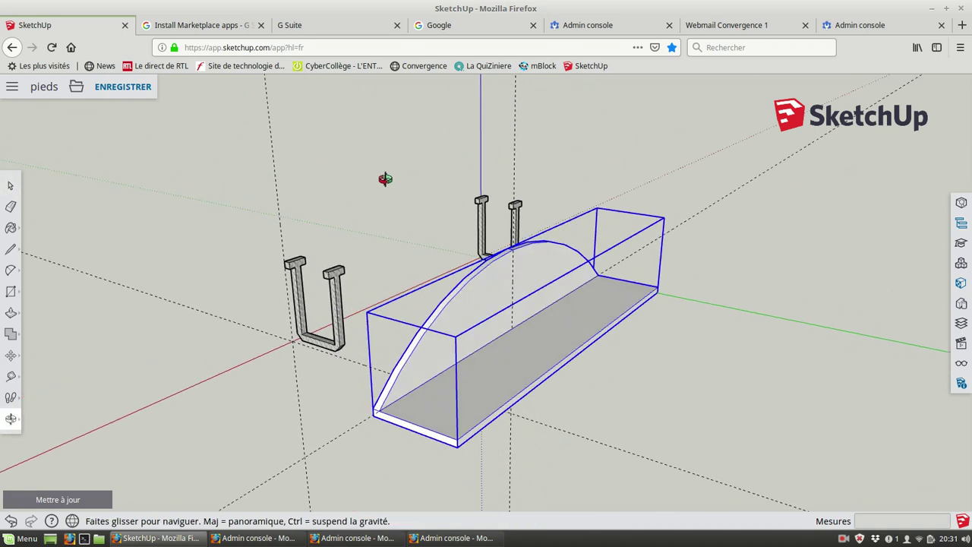
- Paint the shelf group with the translucent blue cloudy sky texture from Verre et miroirs
{"action": "left_click", "coordinate": [962, 282]}
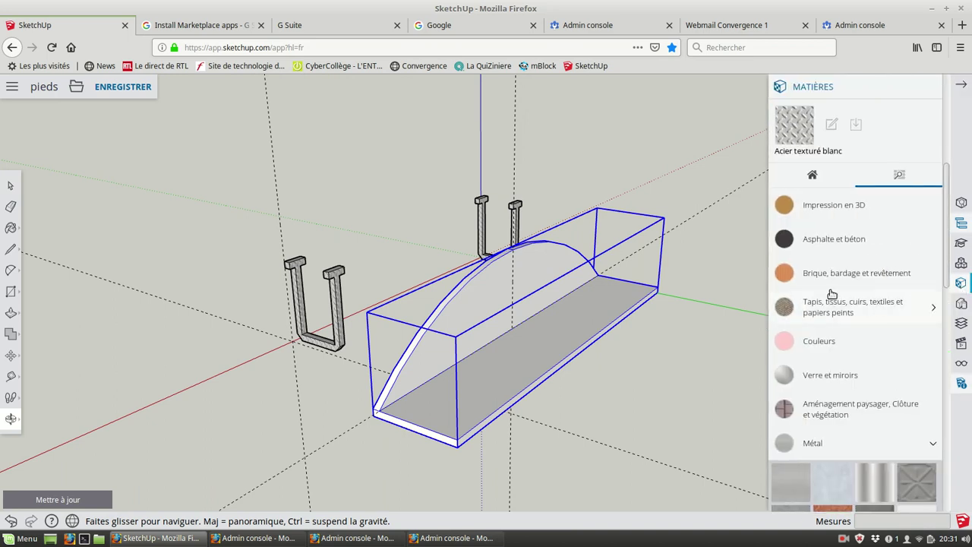
{"action": "scroll", "coordinate": [859, 315], "scroll_direction": "down", "scroll_amount": 1}
{"action": "scroll", "coordinate": [851, 319], "scroll_direction": "down", "scroll_amount": 1}
{"action": "scroll", "coordinate": [839, 305], "scroll_direction": "down", "scroll_amount": 1}
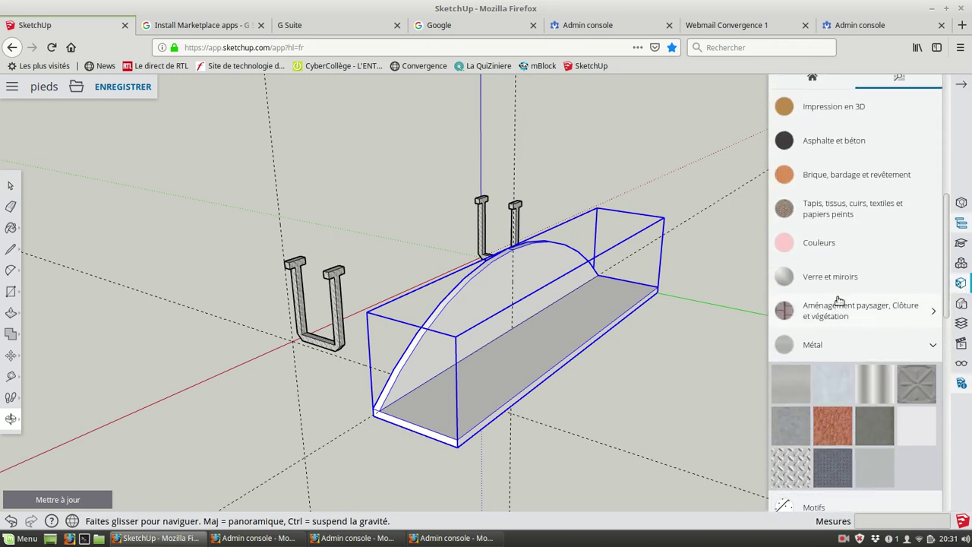
{"action": "left_click", "coordinate": [837, 283]}
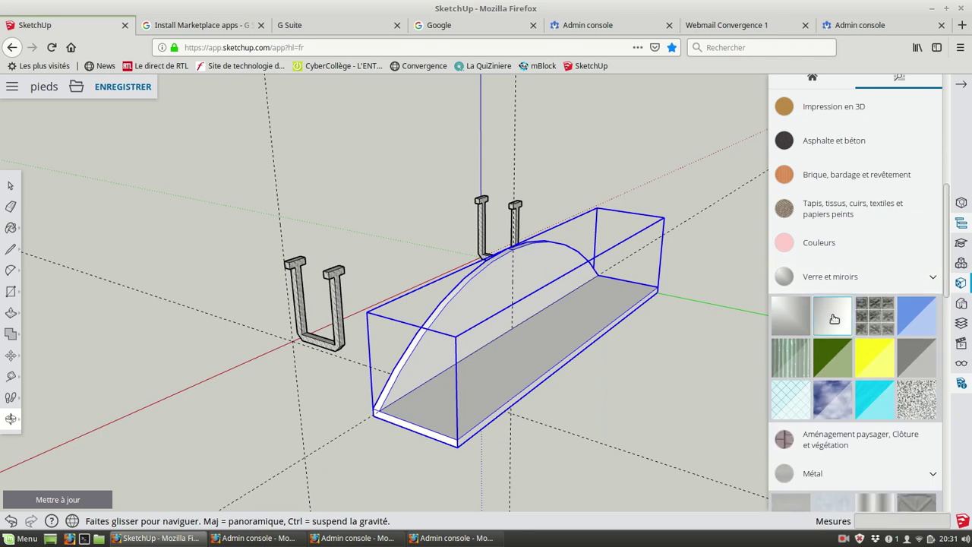
{"action": "left_click", "coordinate": [821, 328]}
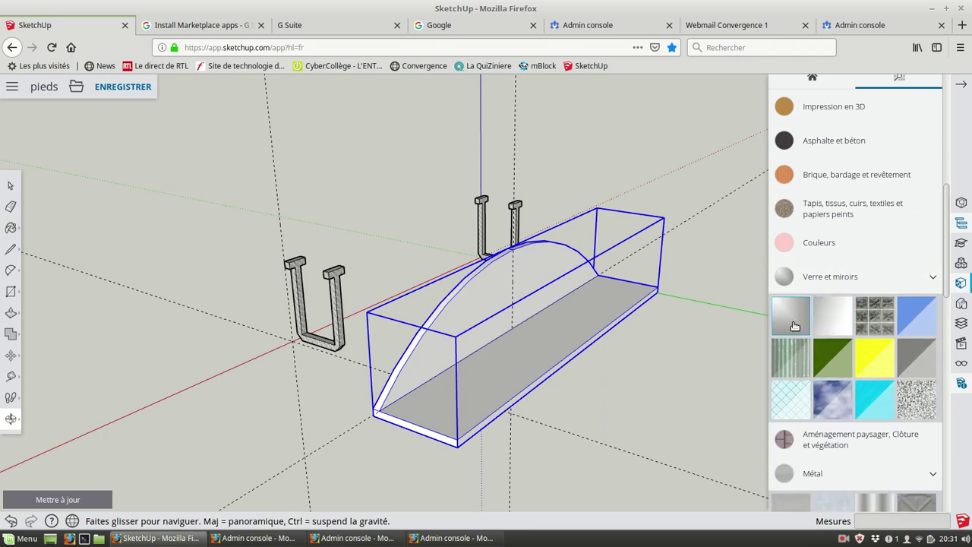
{"action": "left_click", "coordinate": [557, 327]}
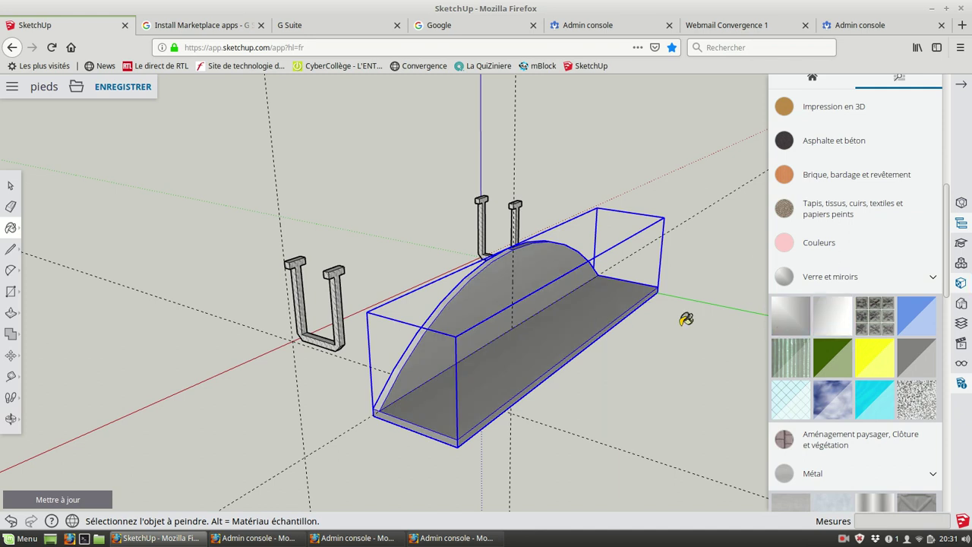
{"action": "left_click", "coordinate": [524, 327]}
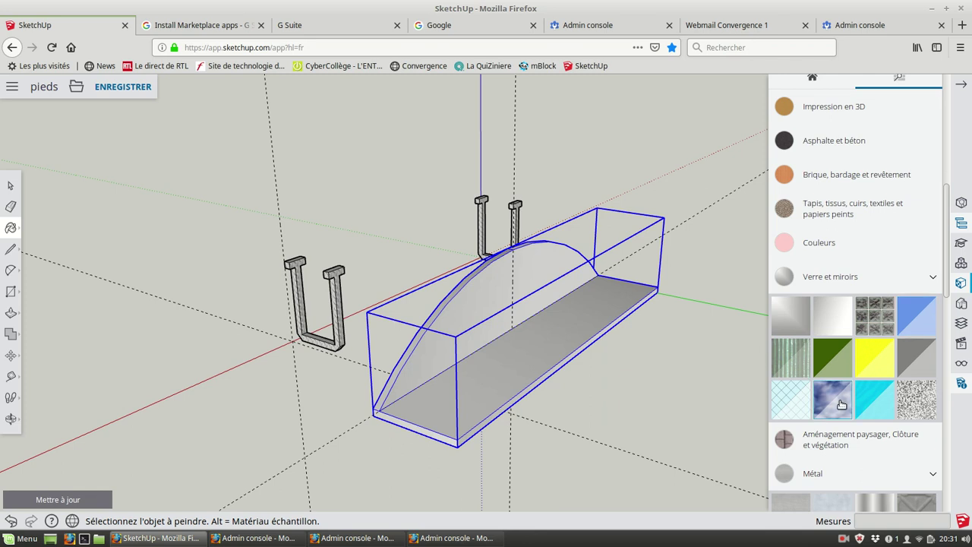
{"action": "left_click", "coordinate": [567, 334]}
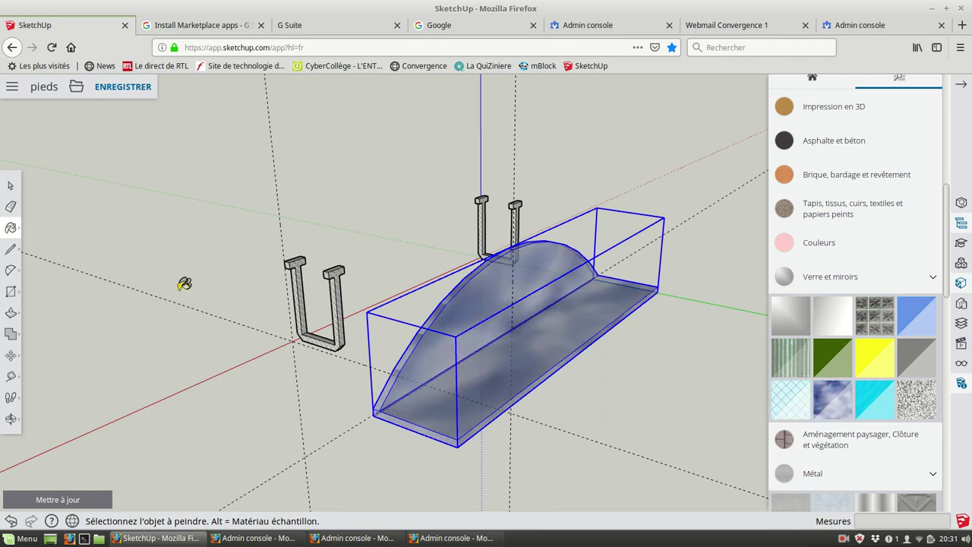
{"action": "left_click", "coordinate": [10, 355]}
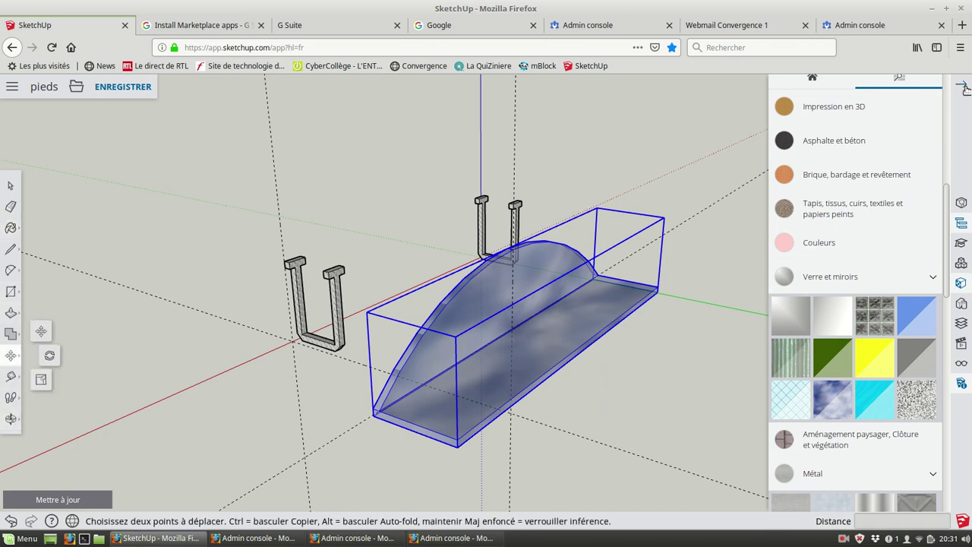
- Hide the Materials panel and move the shelf group down onto the two brackets
{"action": "left_click", "coordinate": [963, 86]}
{"action": "left_click", "coordinate": [374, 414]}
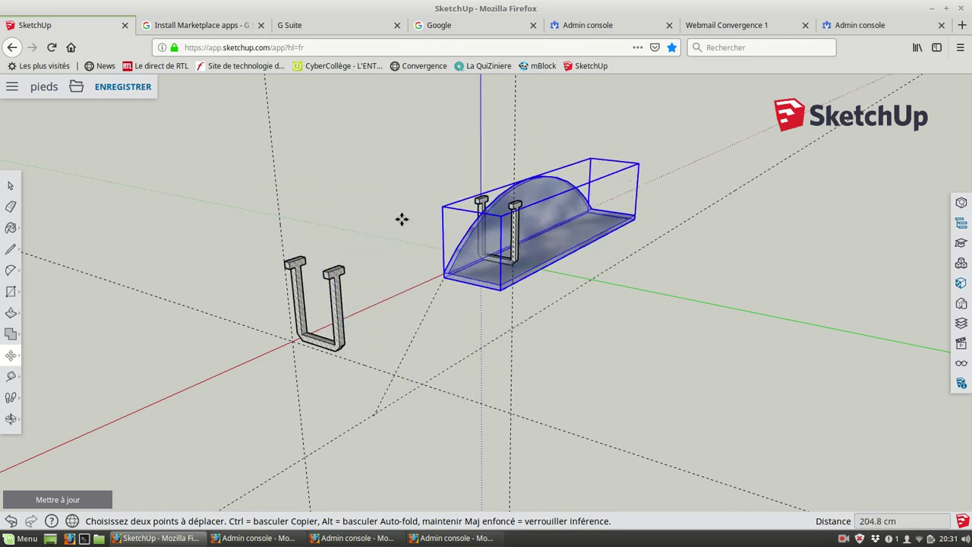
{"action": "left_click", "coordinate": [265, 237]}
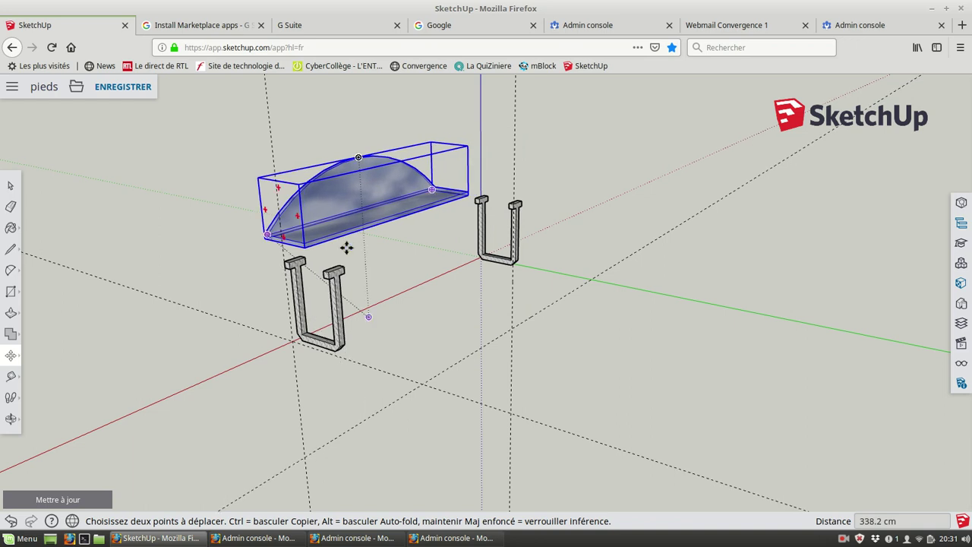
{"action": "scroll", "coordinate": [488, 280], "scroll_direction": "up", "scroll_amount": 1}
{"action": "scroll", "coordinate": [318, 302], "scroll_direction": "up", "scroll_amount": 1}
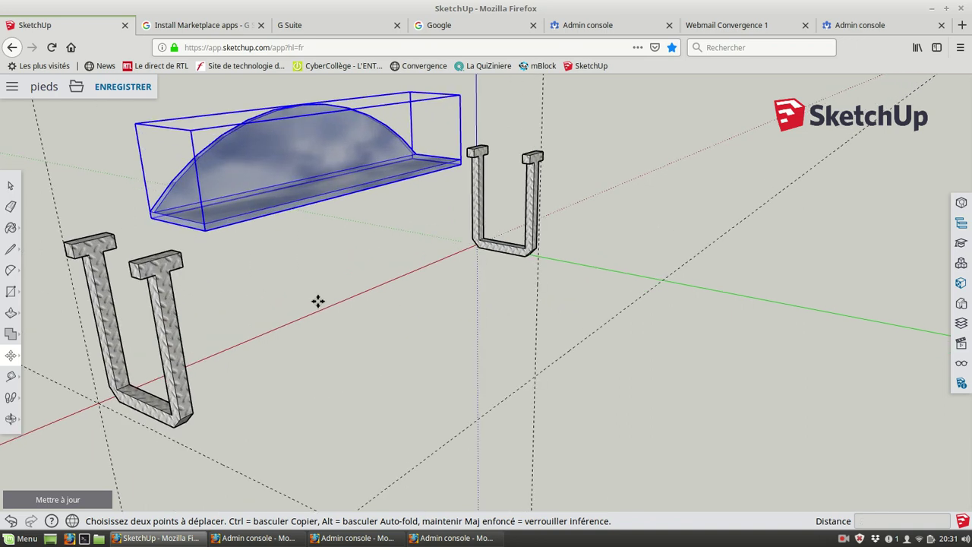
{"action": "left_click", "coordinate": [207, 234]}
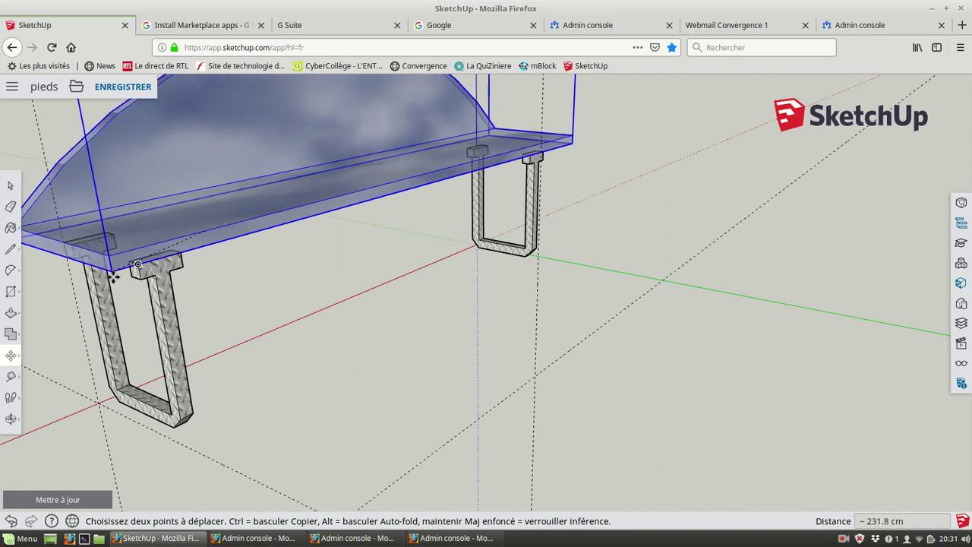
{"action": "left_click", "coordinate": [137, 264]}
{"action": "scroll", "coordinate": [315, 289], "scroll_direction": "up", "scroll_amount": 3}
{"action": "scroll", "coordinate": [315, 290], "scroll_direction": "down", "scroll_amount": 1}
{"action": "scroll", "coordinate": [315, 293], "scroll_direction": "down", "scroll_amount": 1}
{"action": "scroll", "coordinate": [317, 308], "scroll_direction": "down", "scroll_amount": 2}
{"action": "scroll", "coordinate": [317, 311], "scroll_direction": "down", "scroll_amount": 1}
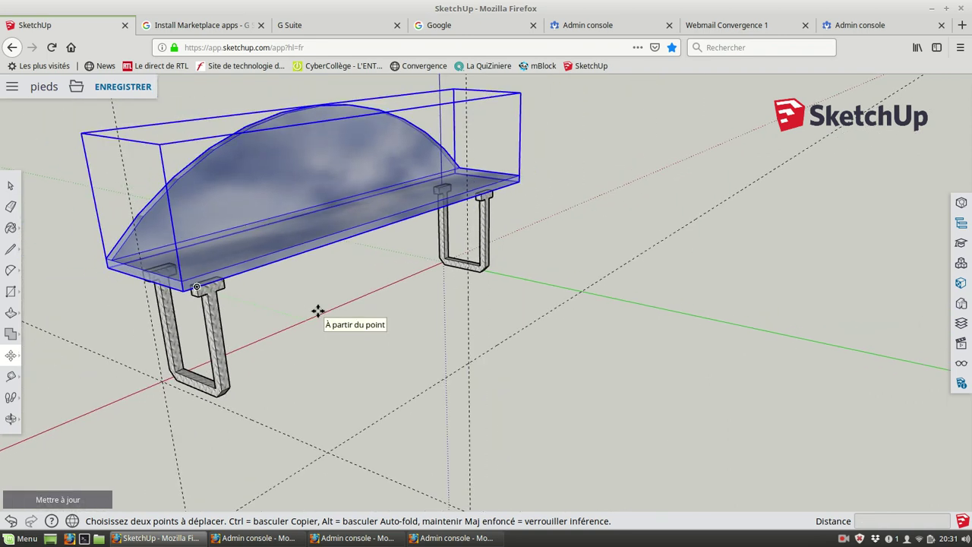
- Check from below and nudge the shelf to line up with a bracket
{"action": "left_click", "coordinate": [11, 419]}
{"action": "mouse_move", "coordinate": [200, 332]}
{"action": "left_mouse_down"}
{"action": "mouse_move", "coordinate": [280, 263]}
{"action": "mouse_move", "coordinate": [445, 215]}
{"action": "left_mouse_up"}
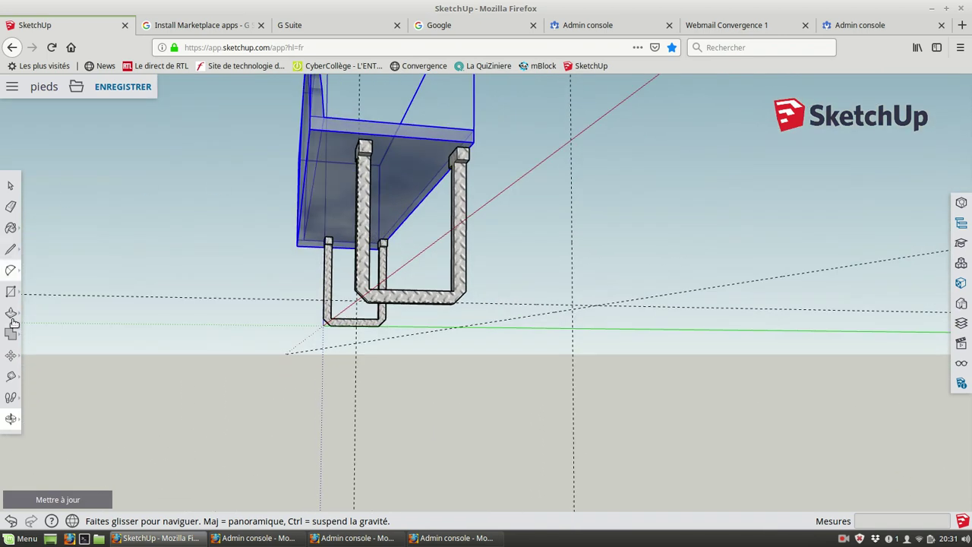
{"action": "left_click", "coordinate": [14, 421]}
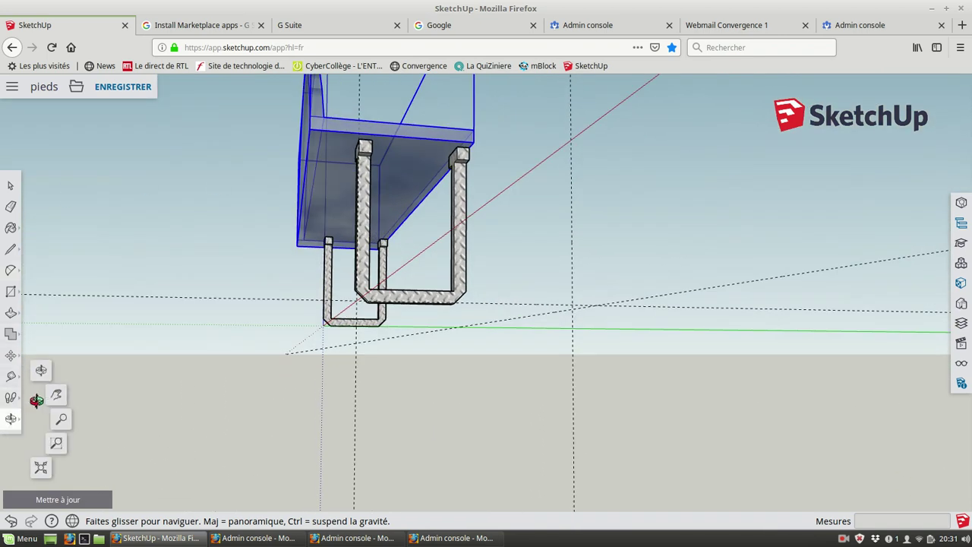
{"action": "left_click", "coordinate": [11, 356]}
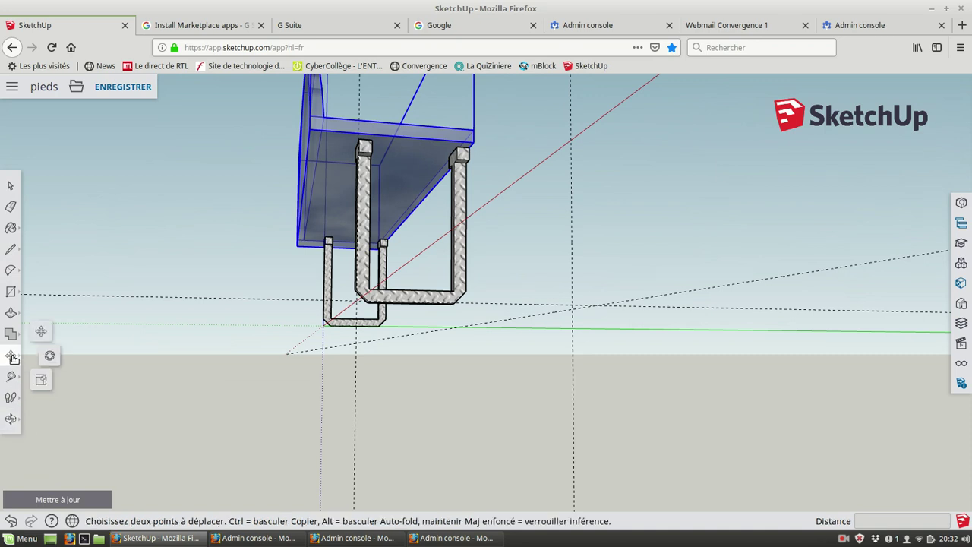
{"action": "left_click", "coordinate": [340, 132]}
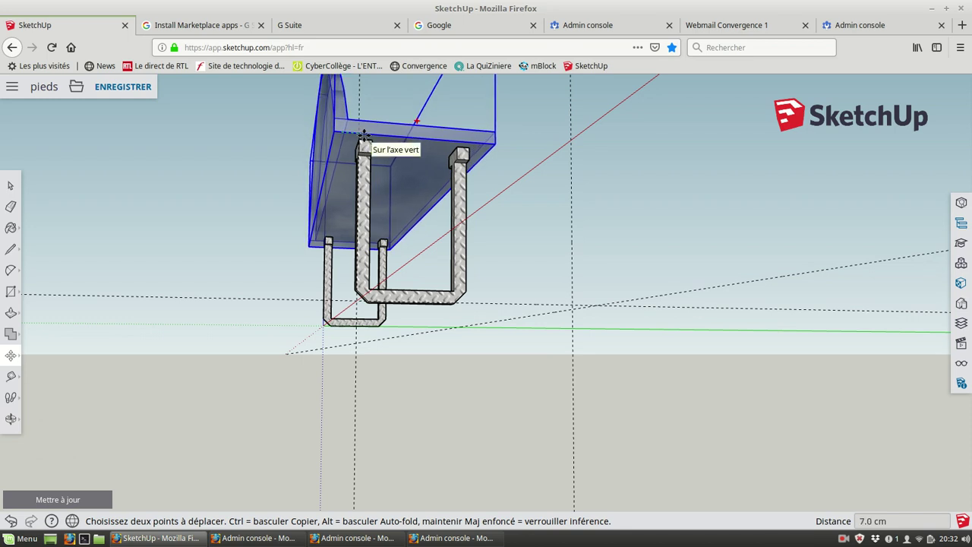
{"action": "left_click", "coordinate": [364, 132]}
- Slide the shelf 10 cm along the red axis so both brackets sit under it
{"action": "left_click", "coordinate": [11, 418]}
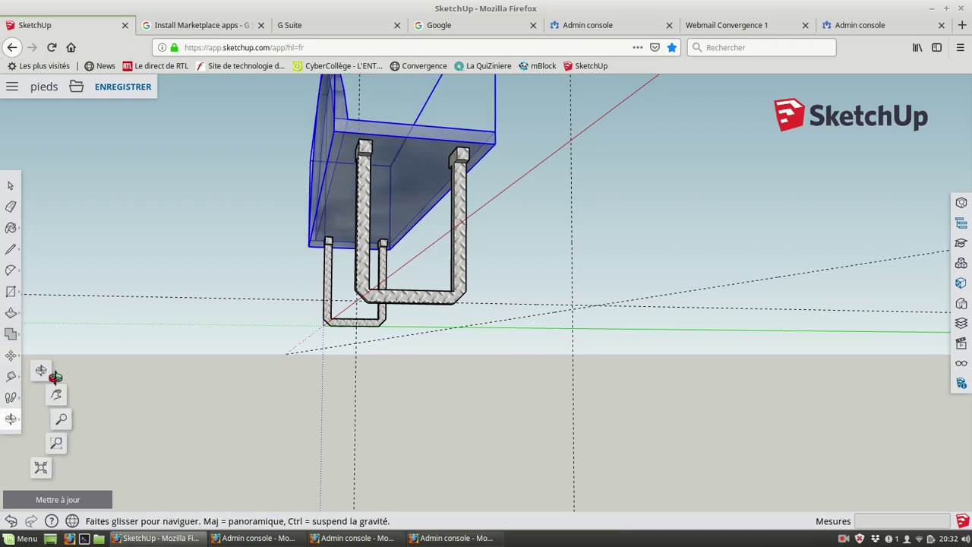
{"action": "left_click", "coordinate": [41, 370]}
{"action": "mouse_move", "coordinate": [235, 232]}
{"action": "left_mouse_down"}
{"action": "mouse_move", "coordinate": [557, 221]}
{"action": "mouse_move", "coordinate": [575, 230]}
{"action": "mouse_move", "coordinate": [372, 253]}
{"action": "left_mouse_up"}
{"action": "left_click", "coordinate": [11, 355]}
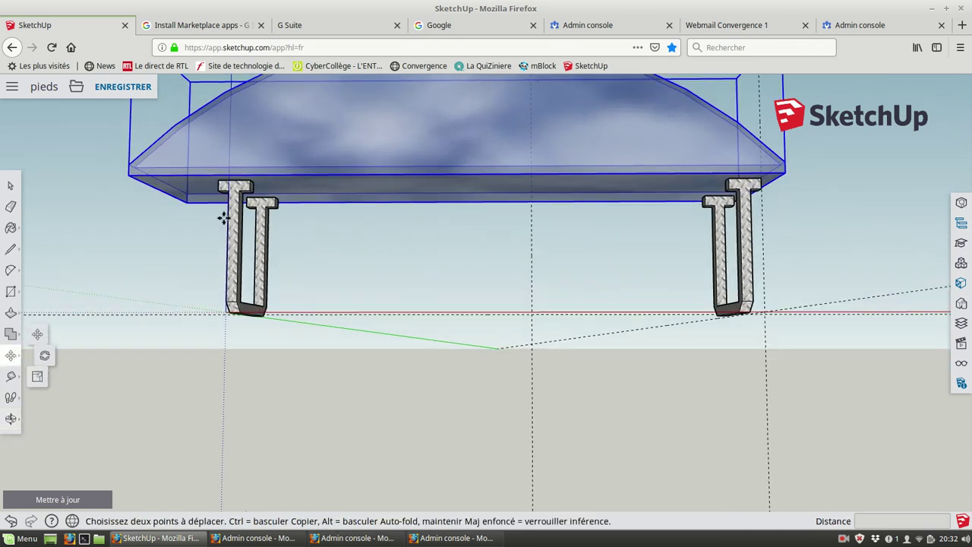
{"action": "left_click", "coordinate": [263, 175]}
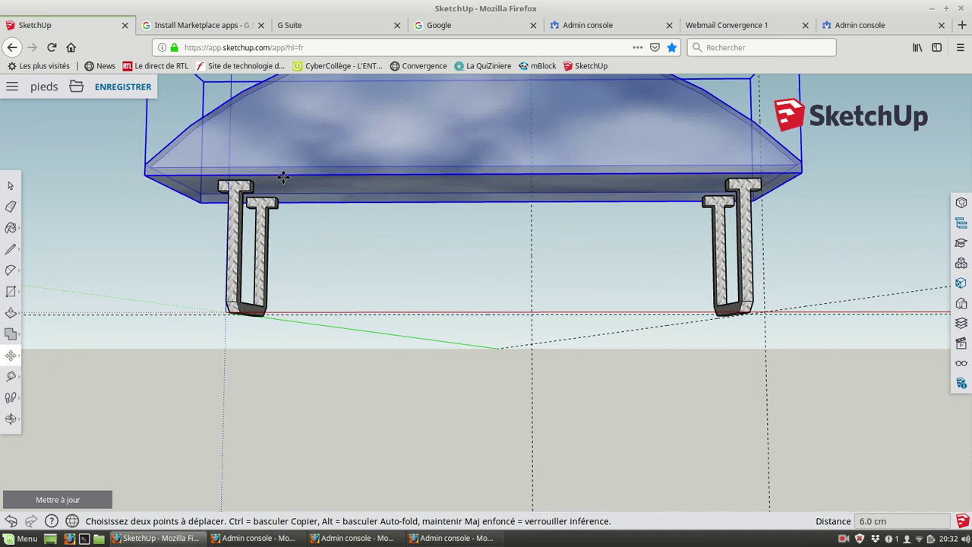
{"action": "left_click", "coordinate": [291, 179]}
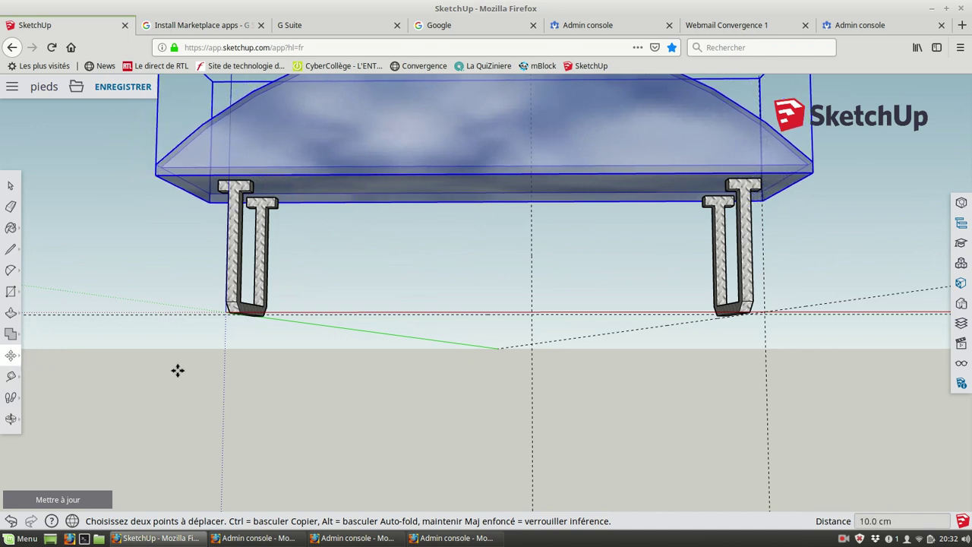
{"action": "left_click", "coordinate": [11, 418]}
{"action": "mouse_move", "coordinate": [592, 296]}
{"action": "left_mouse_down"}
{"action": "mouse_move", "coordinate": [420, 352]}
{"action": "mouse_move", "coordinate": [449, 269]}
{"action": "mouse_move", "coordinate": [328, 375]}
{"action": "mouse_move", "coordinate": [636, 309]}
{"action": "mouse_move", "coordinate": [658, 314]}
{"action": "left_mouse_up"}
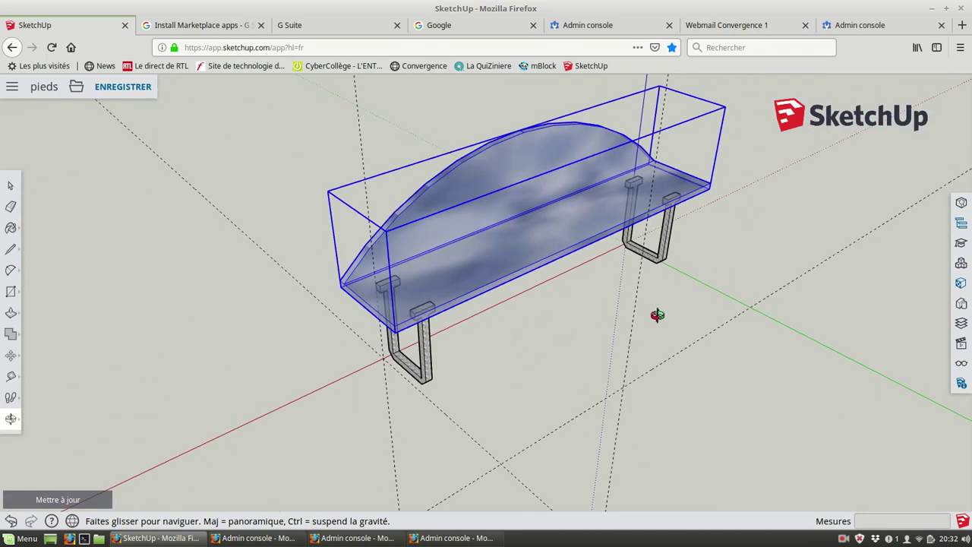
- Save the model 'pieds' and show its print preview on A4 landscape paper
{"action": "key", "text": "m"}
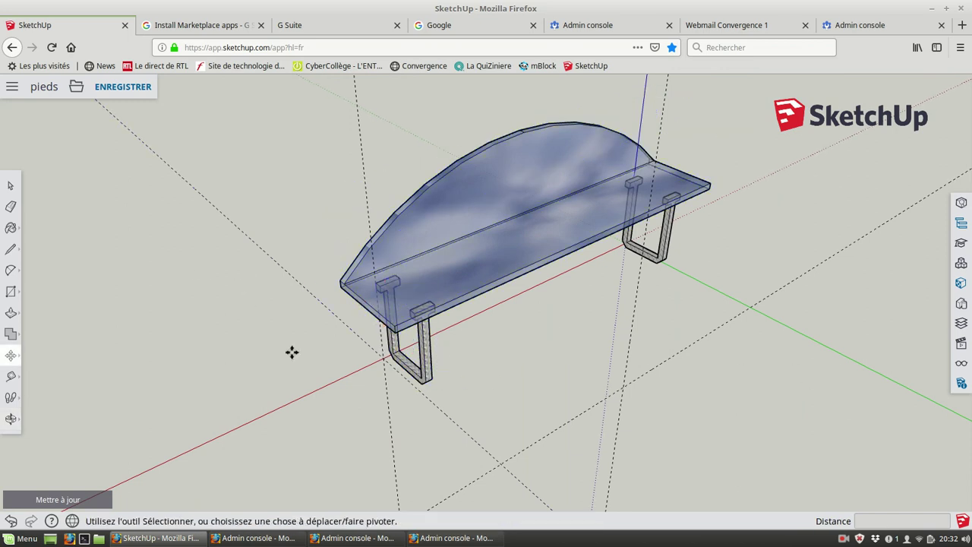
{"action": "left_click", "coordinate": [10, 206]}
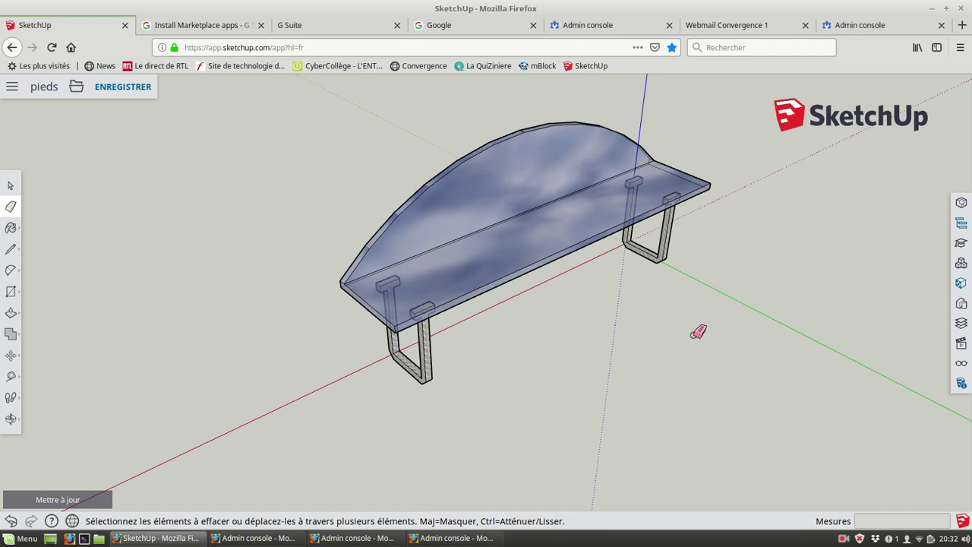
{"action": "left_click", "coordinate": [104, 90]}
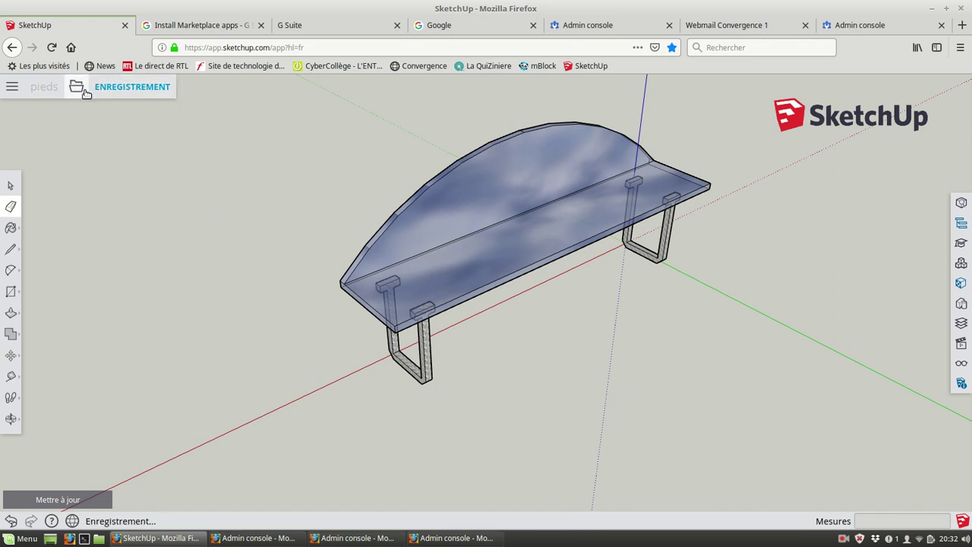
{"action": "left_click", "coordinate": [78, 89]}
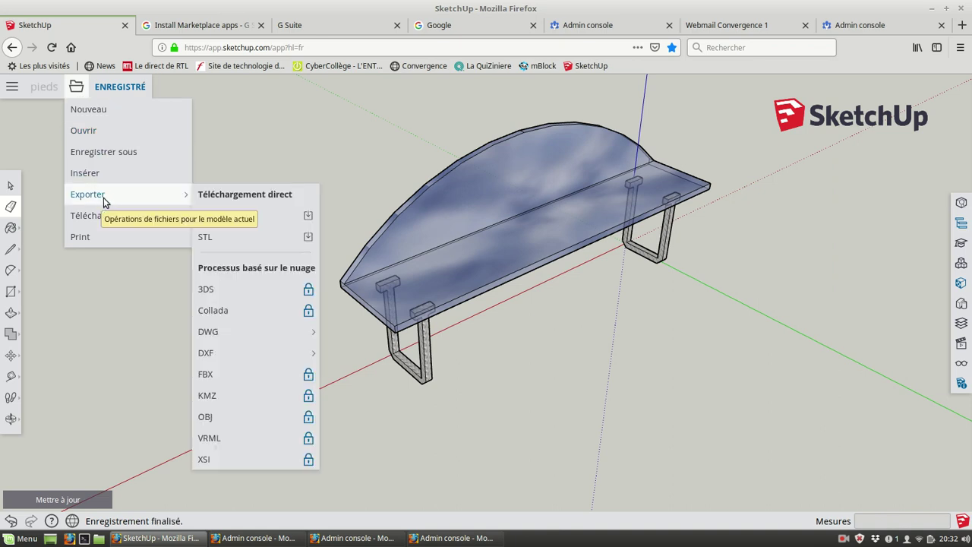
{"action": "left_click", "coordinate": [115, 246]}
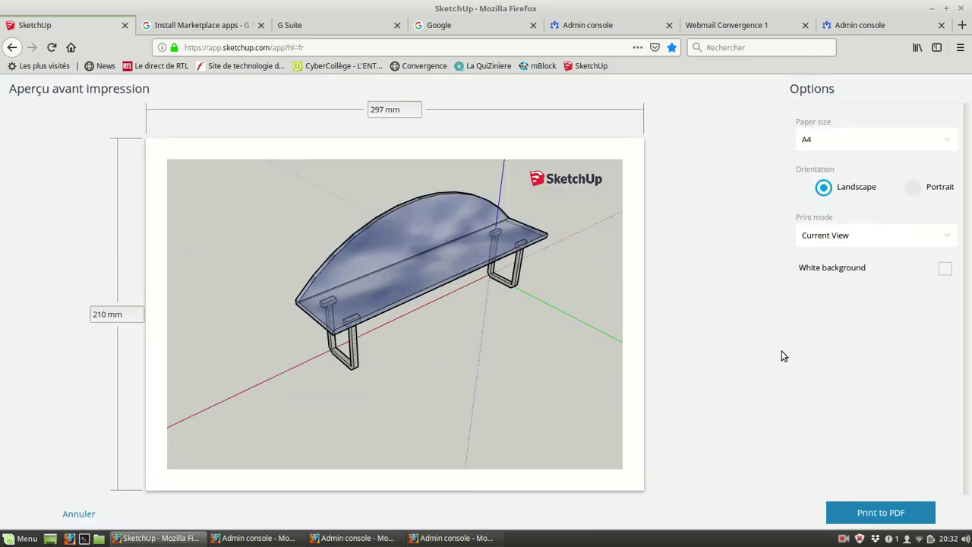